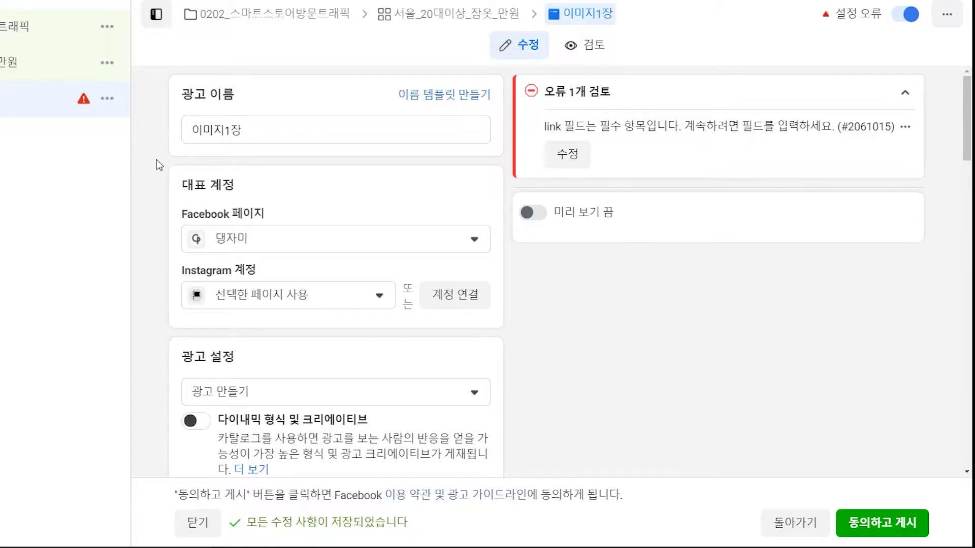
# Step: Capture the 대표 계정 section, outline it with a red rectangle, and discard the capture
pyautogui.click(246, 128)
pyautogui.scroll(-2, 165, 151)
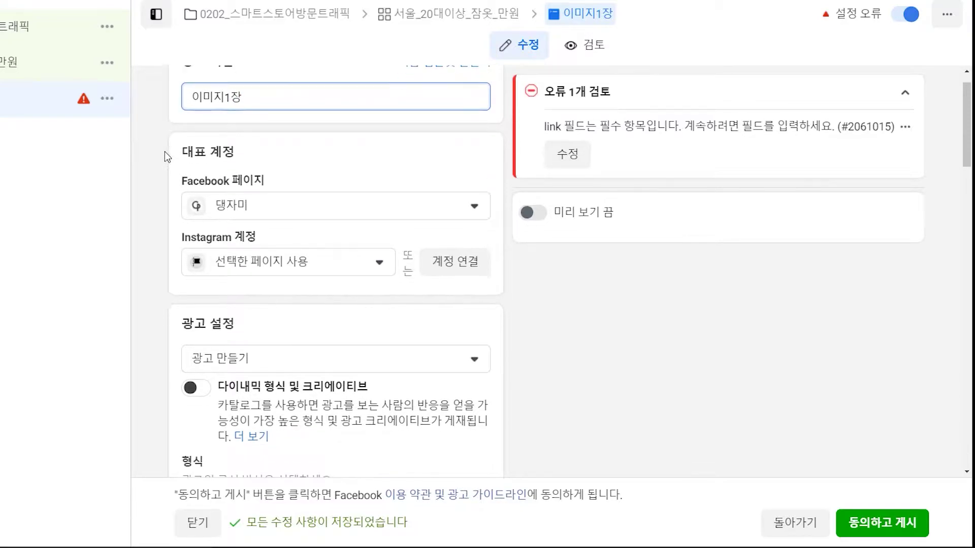
pyautogui.hotkey('alt', 'a')
pyautogui.moveTo(156, 95)
pyautogui.mouseDown()
pyautogui.moveTo(366, 226)
pyautogui.moveTo(488, 276)
pyautogui.moveTo(513, 275)
pyautogui.mouseUp()
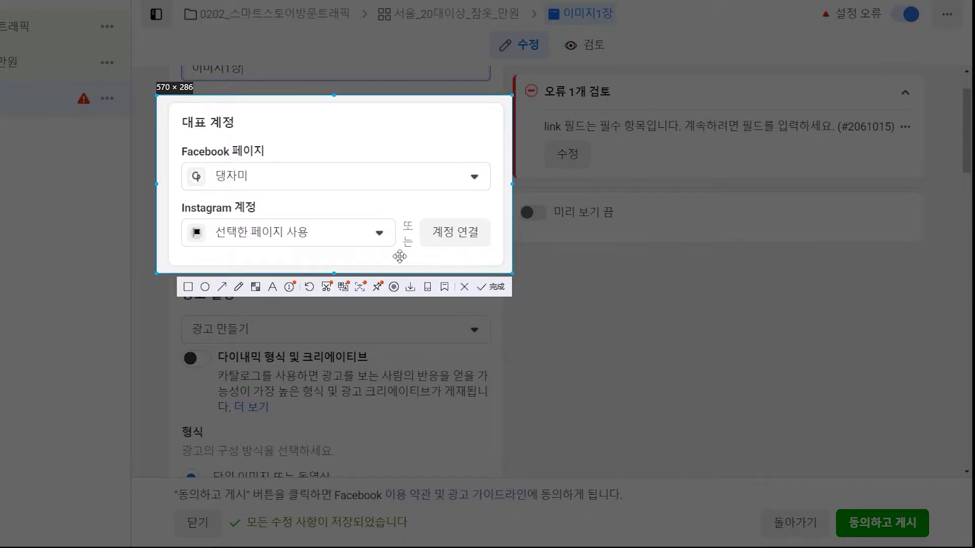
pyautogui.click(188, 286)
pyautogui.moveTo(167, 101)
pyautogui.mouseDown()
pyautogui.moveTo(398, 254)
pyautogui.moveTo(504, 262)
pyautogui.mouseUp()
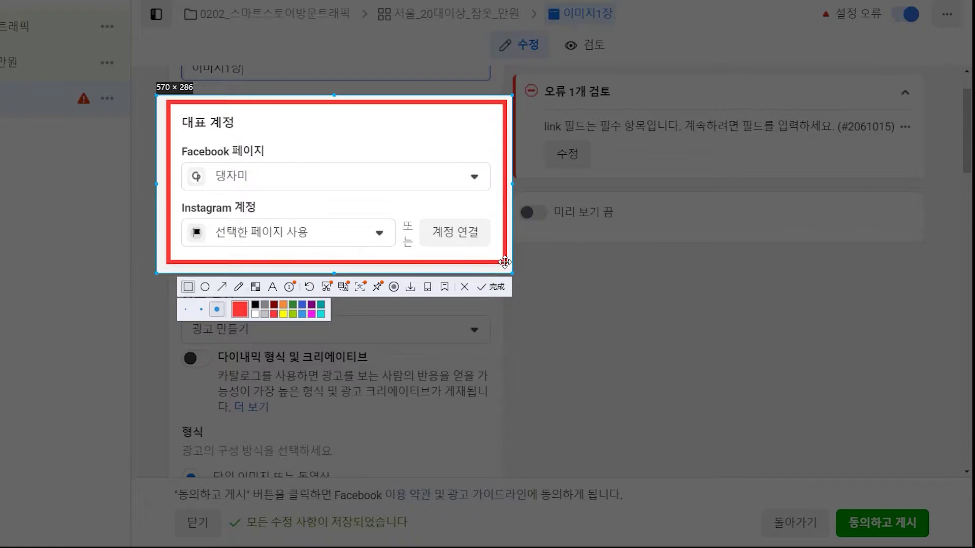
pyautogui.click(464, 286)
# Step: Set the ad's Facebook page to Candyprince, picking it from the candiprince.official group
pyautogui.click(361, 172)
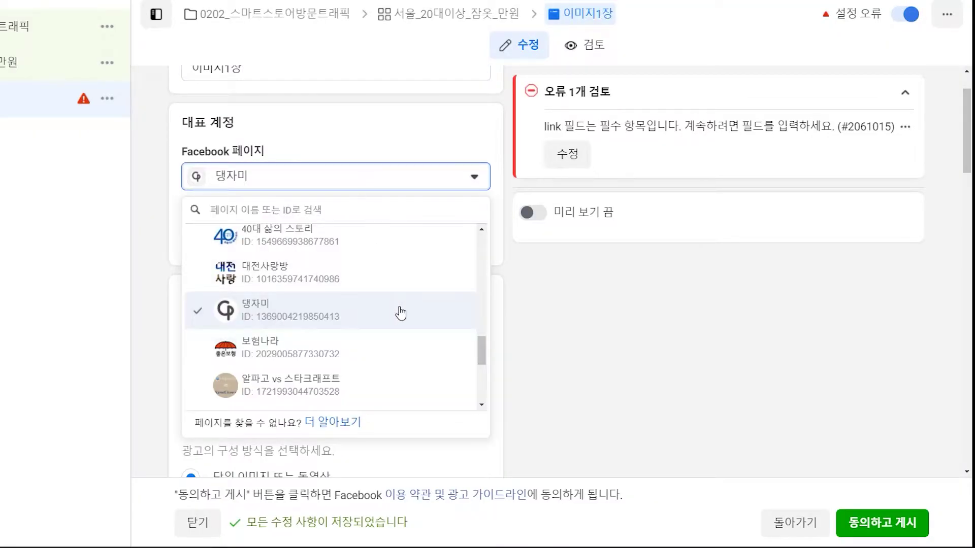
pyautogui.scroll(-5, 399, 312)
pyautogui.scroll(5, 401, 313)
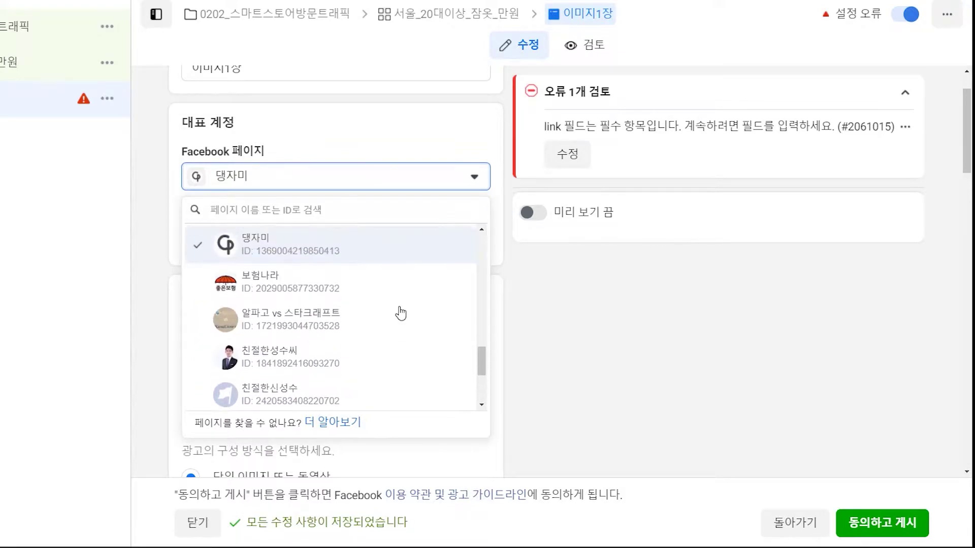
pyautogui.scroll(7, 401, 313)
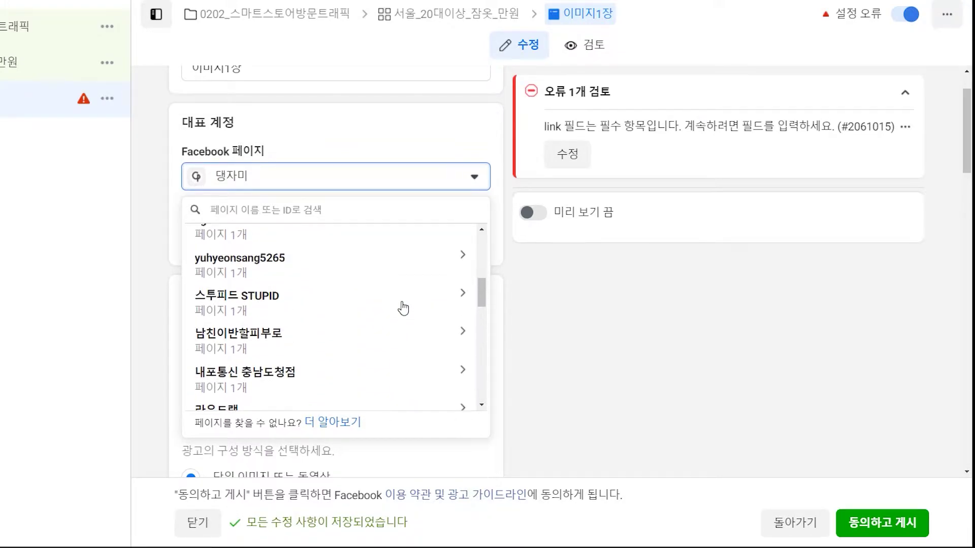
pyautogui.scroll(3, 400, 308)
pyautogui.click(387, 318)
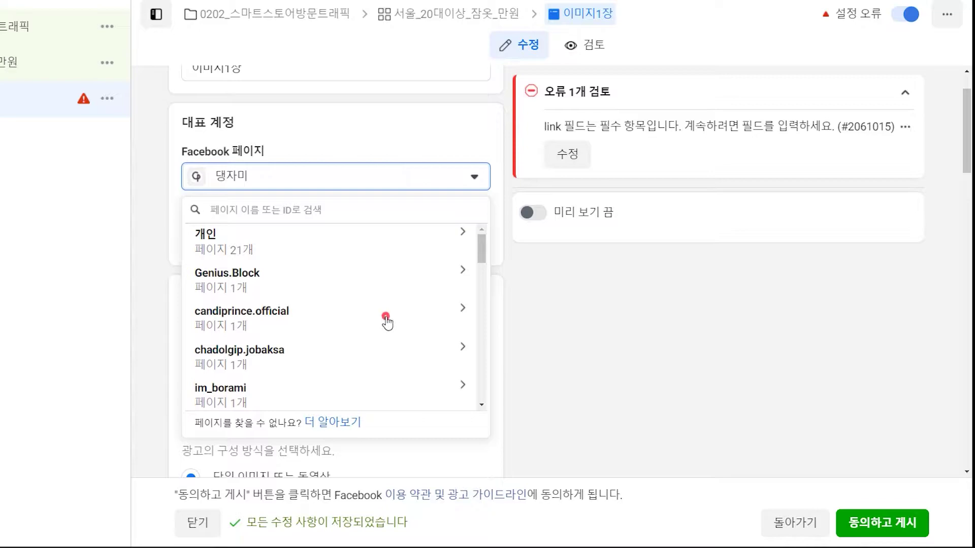
pyautogui.click(292, 351)
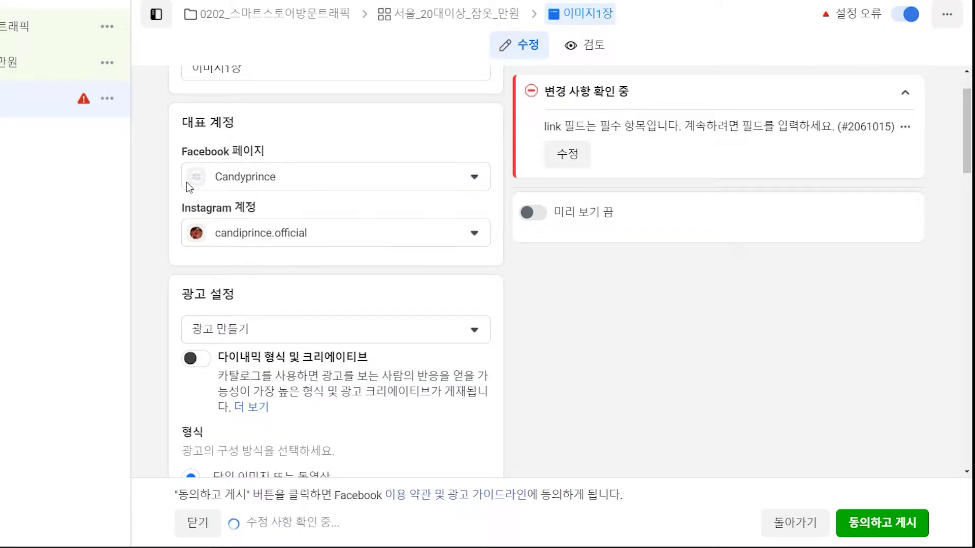
# Step: Capture the 대표 계정 section, mark the Instagram account with a red rectangle and an arrow, and discard the capture
pyautogui.hotkey('ctrl', 'alt', 'a')
pyautogui.moveTo(168, 109); pyautogui.dragTo(502, 267)
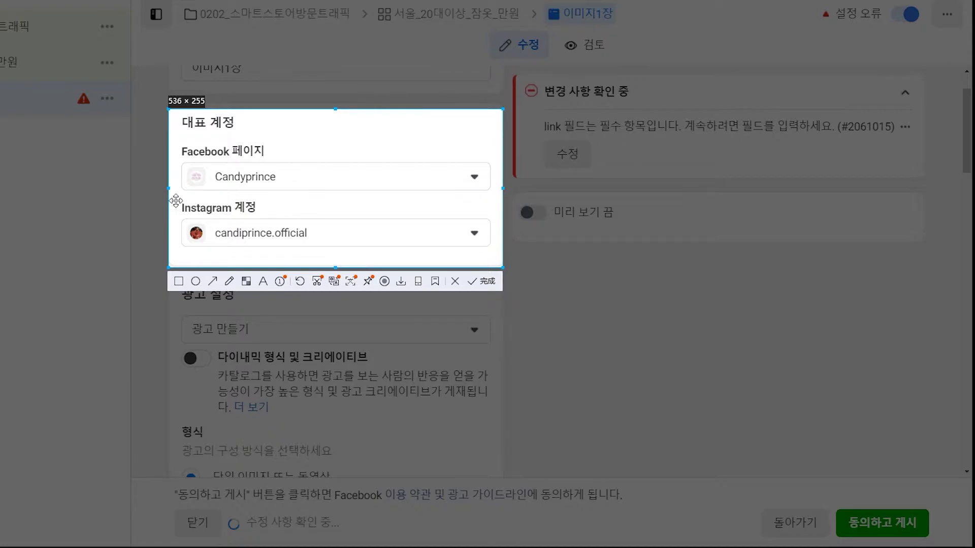
pyautogui.click(178, 281)
pyautogui.moveTo(178, 195)
pyautogui.mouseDown()
pyautogui.moveTo(257, 257)
pyautogui.moveTo(324, 253)
pyautogui.mouseUp()
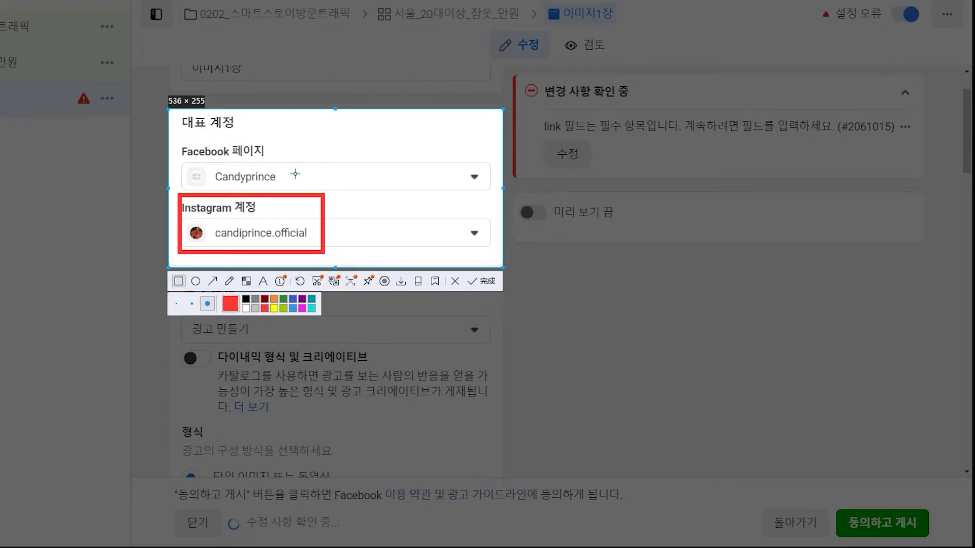
pyautogui.click(212, 281)
pyautogui.moveTo(281, 173); pyautogui.dragTo(293, 191)
pyautogui.click(455, 283)
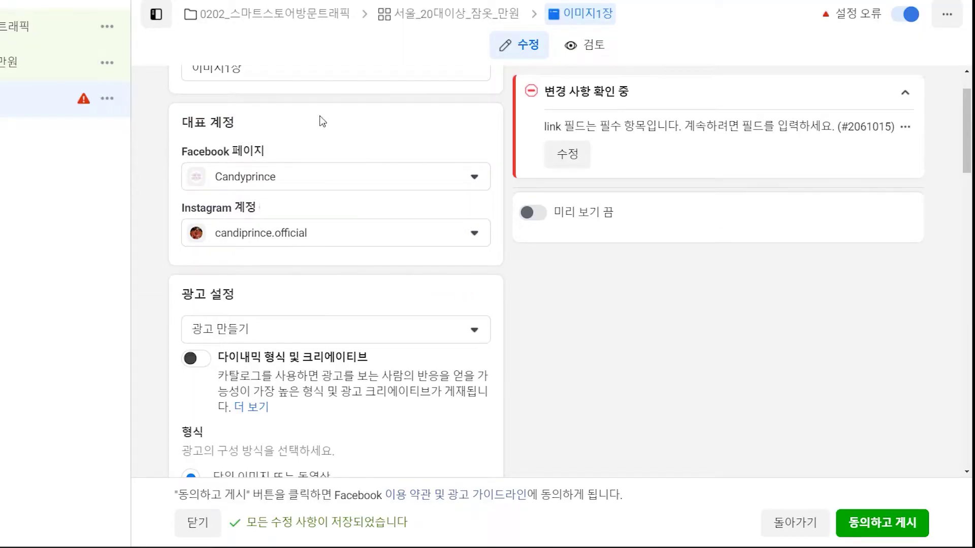
# Step: Review the ad's format options, full-screen mobile settings, creative fields and website destination settings
pyautogui.scroll(-2, 381, 152)
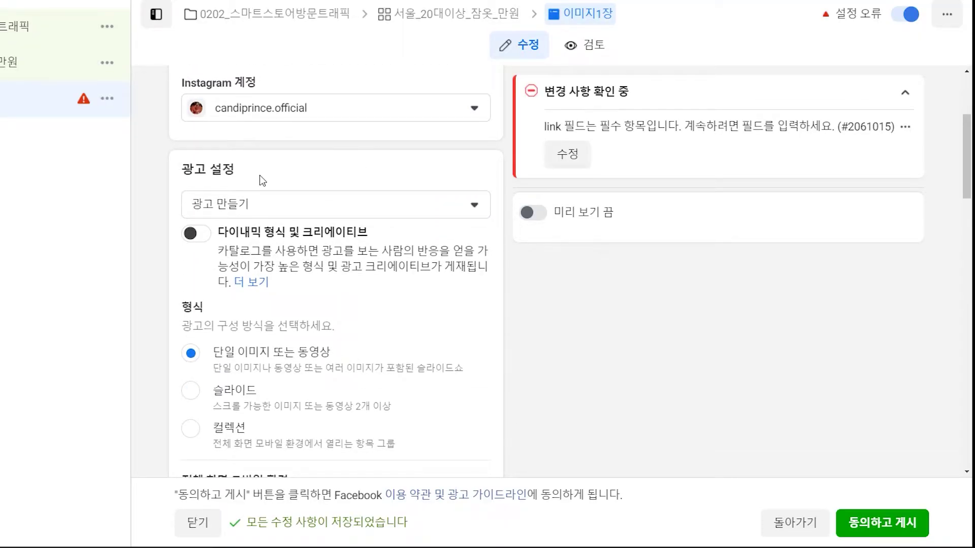
pyautogui.scroll(-1, 264, 173)
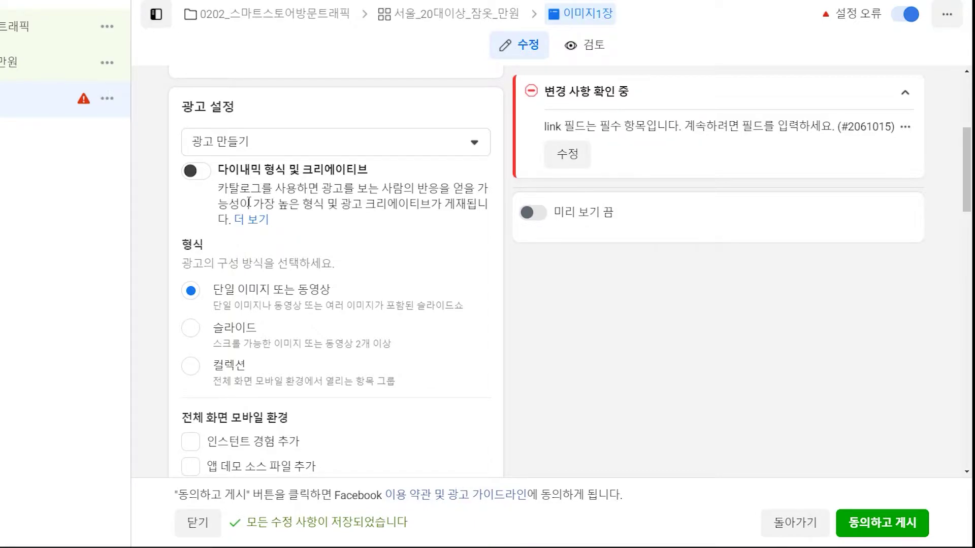
pyautogui.scroll(-2, 249, 203)
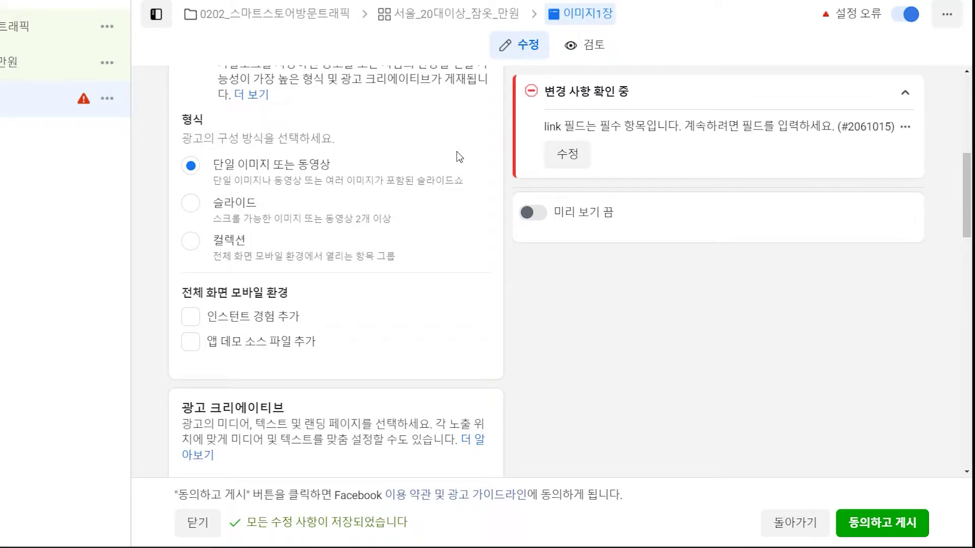
pyautogui.scroll(1, 429, 143)
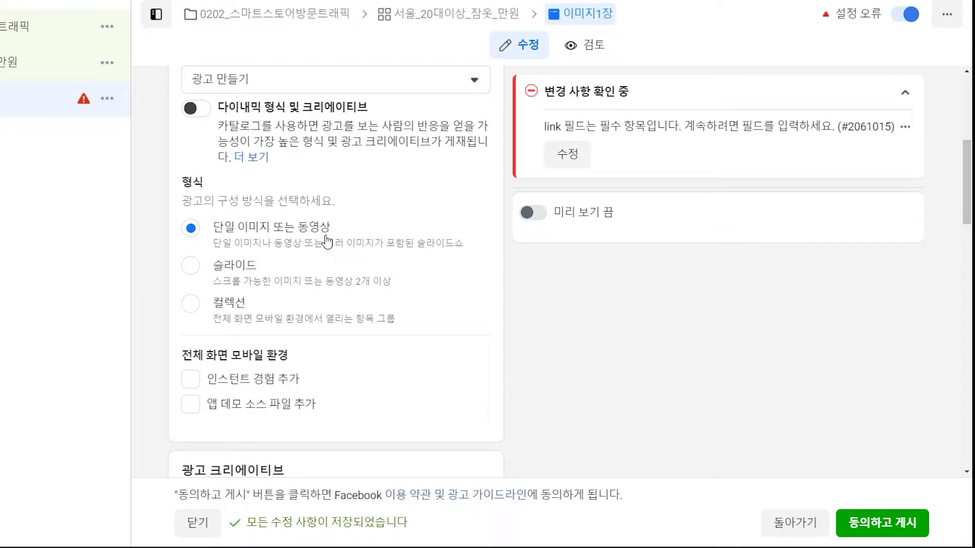
pyautogui.scroll(1, 325, 249)
pyautogui.scroll(-2, 203, 254)
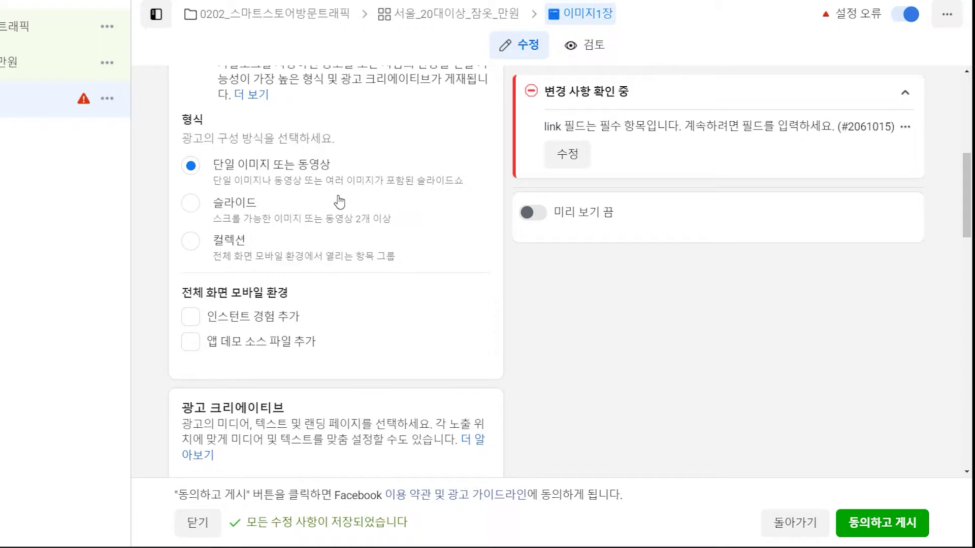
pyautogui.scroll(-2, 339, 202)
pyautogui.scroll(-2, 339, 201)
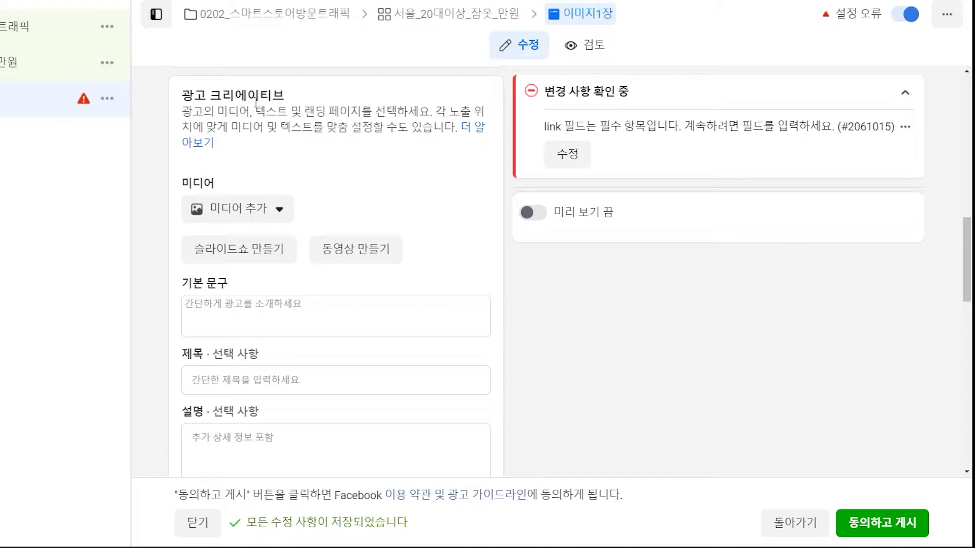
pyautogui.scroll(-9, 257, 100)
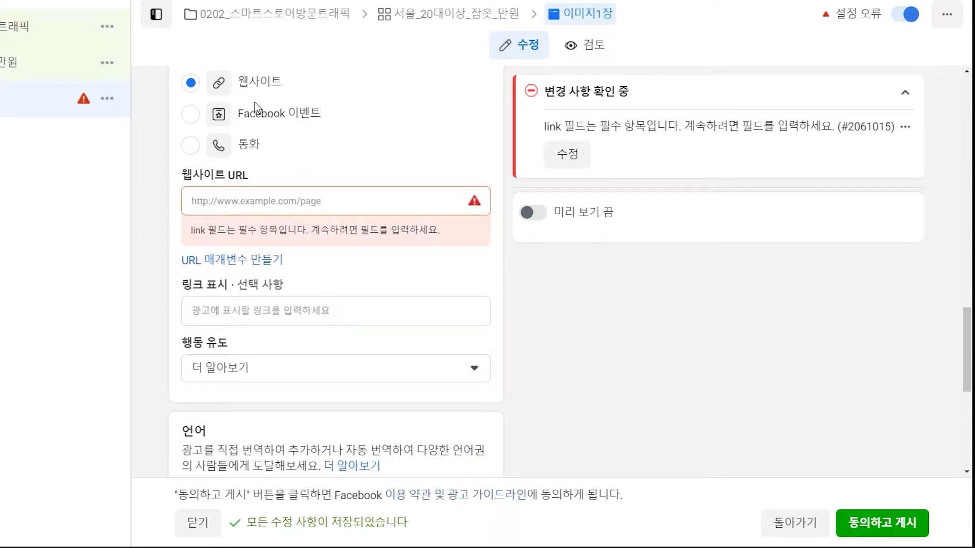
# Step: Capture the destination settings, outline the 웹사이트 URL field with a red rectangle, and discard the capture
pyautogui.hotkey('ctrl', 'alt', 'a')
pyautogui.moveTo(160, 114)
pyautogui.mouseDown()
pyautogui.moveTo(447, 316)
pyautogui.moveTo(505, 326)
pyautogui.mouseUp()
pyautogui.click(181, 339)
pyautogui.moveTo(174, 157)
pyautogui.mouseDown()
pyautogui.moveTo(457, 248)
pyautogui.moveTo(499, 251)
pyautogui.mouseUp()
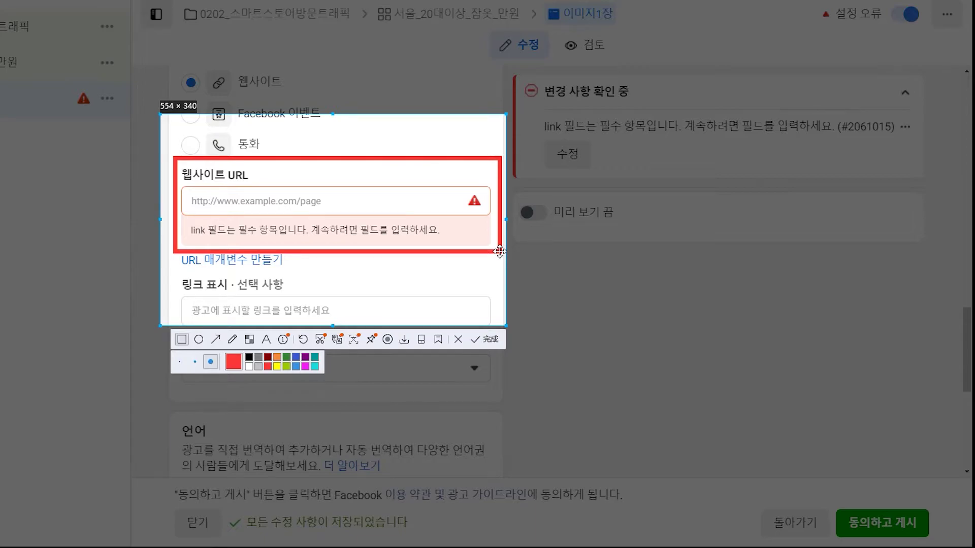
pyautogui.click(457, 339)
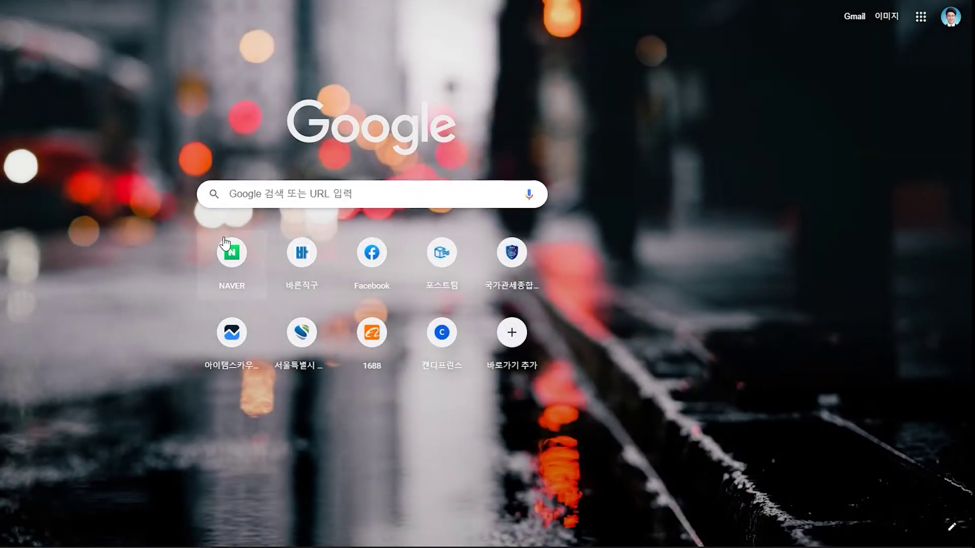
# Step: Switch to Naver, find the 캔디프린스 store, and open the product page of the checked couple pajama set
pyautogui.click(230, 250)
pyautogui.click(202, 78)
pyautogui.write('캔디포켓')
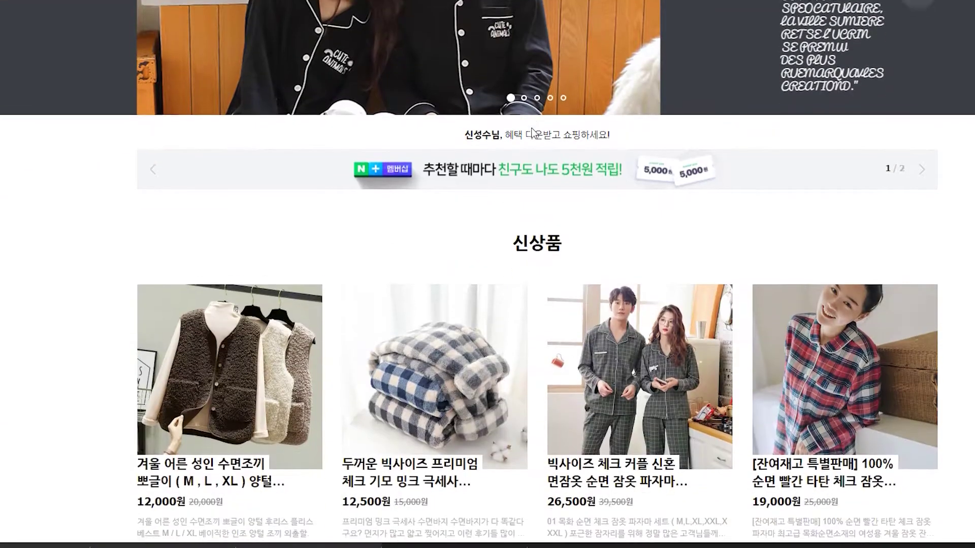
pyautogui.scroll(-5, 758, 145)
pyautogui.click(604, 89)
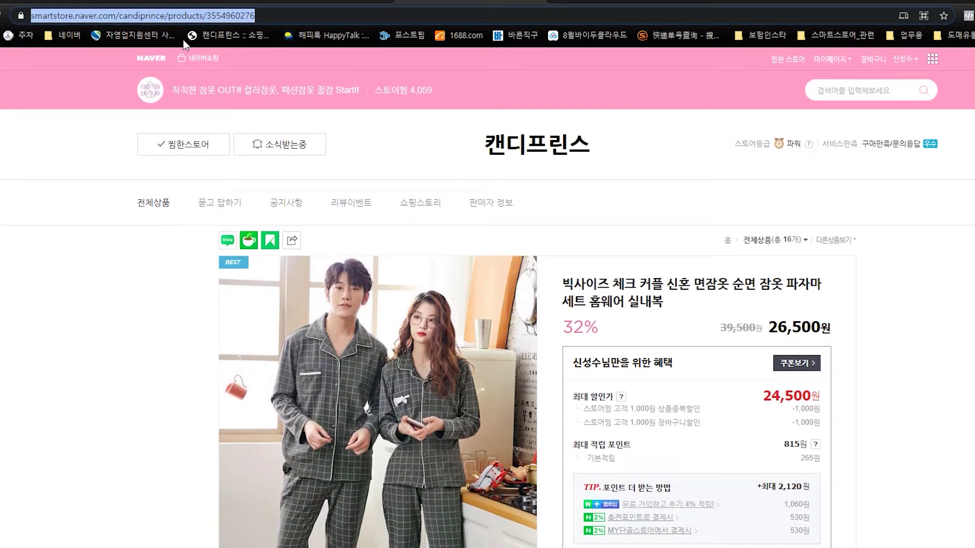
# Step: Capture the product page and mark its web address with a red rectangle and an arrow
pyautogui.hotkey('ctrl', 'alt', 'a')
pyautogui.moveTo(2, 1); pyautogui.dragTo(511, 398)
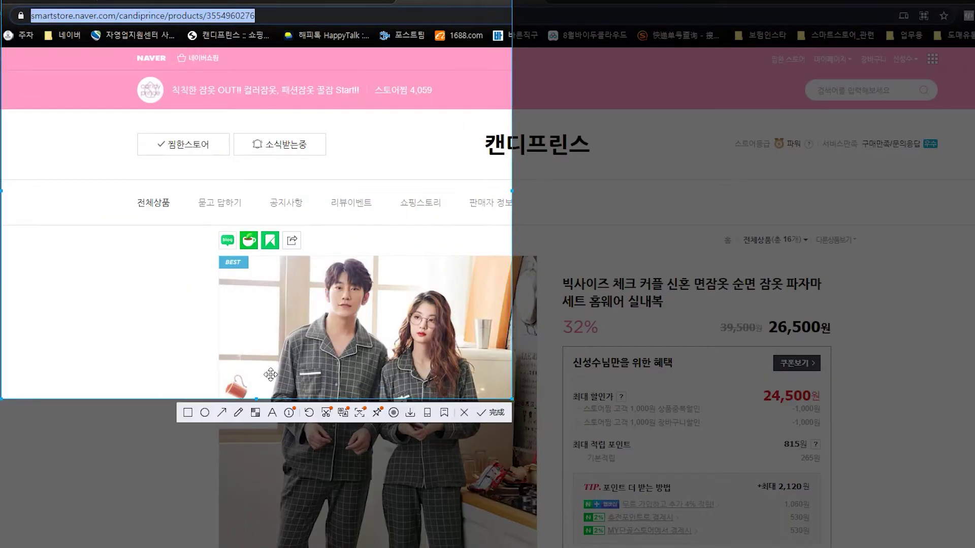
pyautogui.click(187, 413)
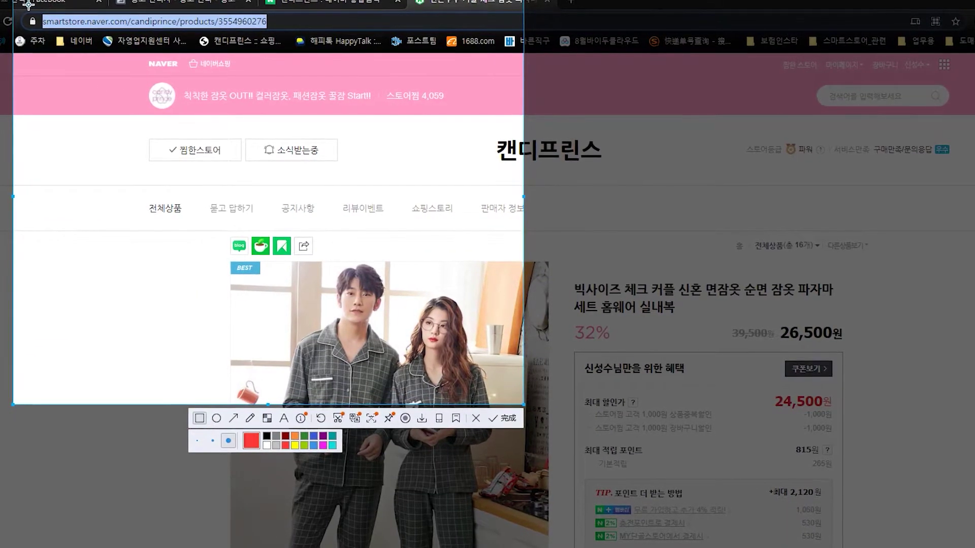
pyautogui.moveTo(28, 5); pyautogui.dragTo(282, 65)
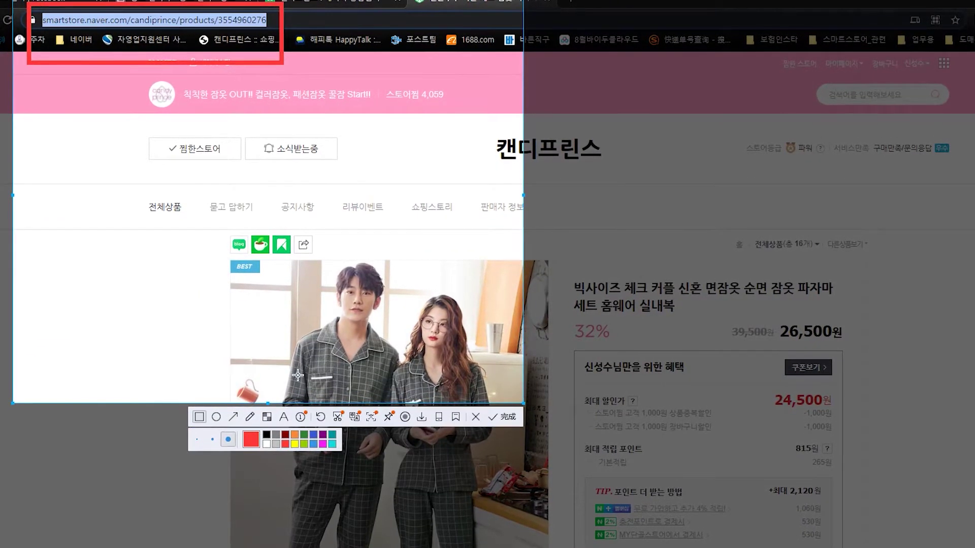
pyautogui.moveTo(223, 179); pyautogui.dragTo(211, 67)
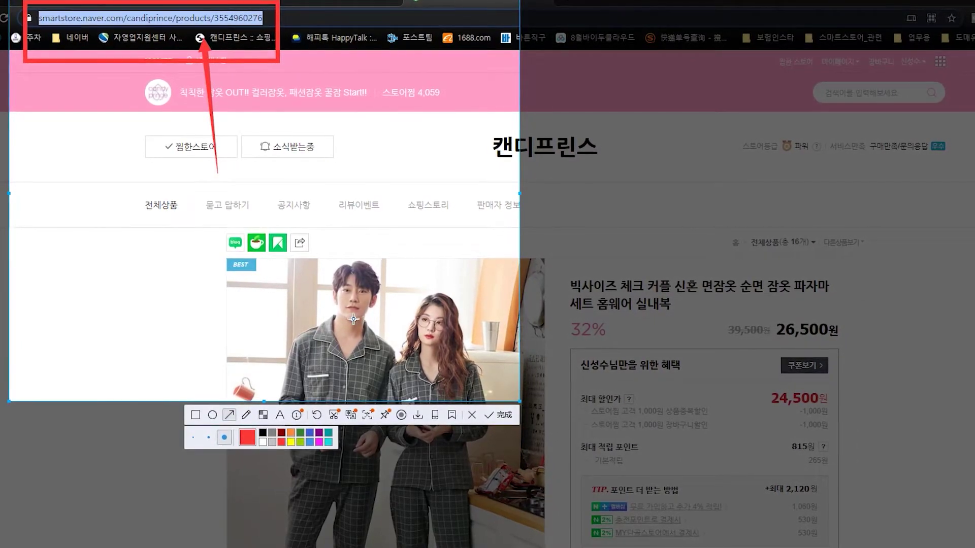
pyautogui.doubleClick(427, 290)
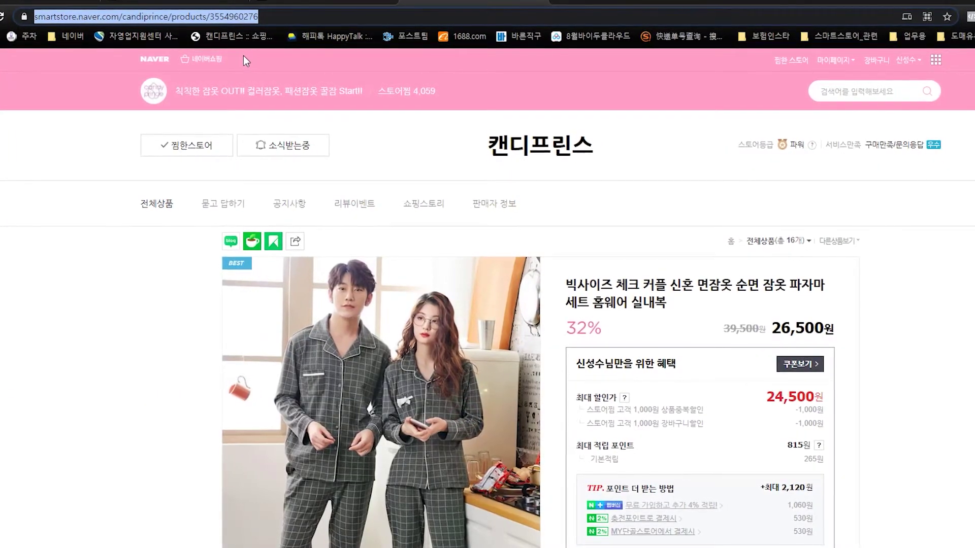
pyautogui.click(155, 3)
pyautogui.click(453, 242)
pyautogui.hotkey('ctrl', 'v')
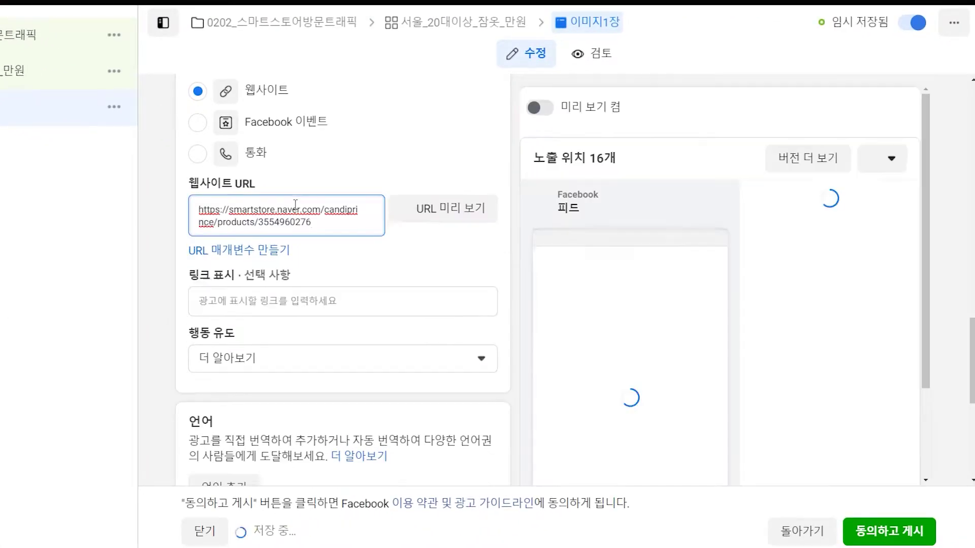
pyautogui.click(458, 160)
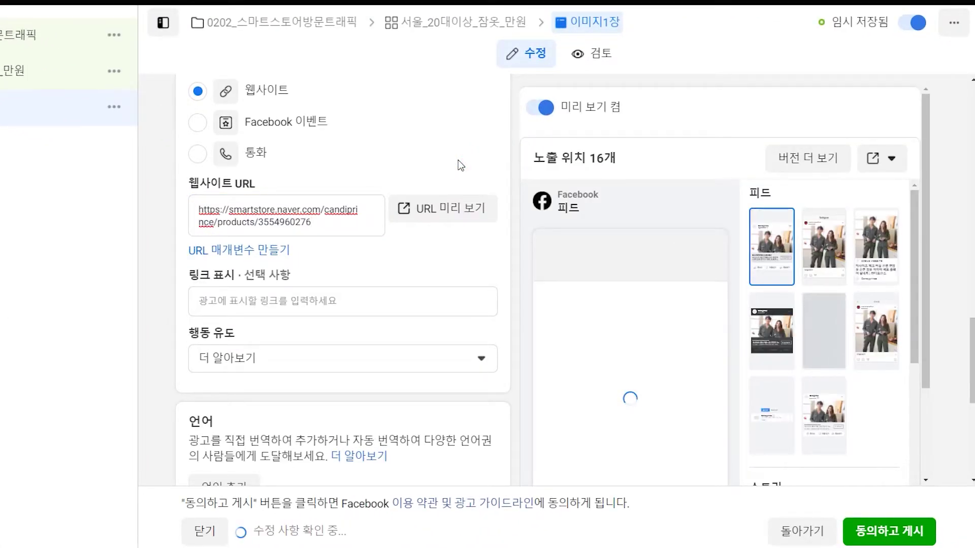
# Step: Capture the ad placement previews and outline the Facebook feed ad with a red rectangle
pyautogui.click(916, 263)
pyautogui.moveTo(915, 263); pyautogui.dragTo(918, 299)
pyautogui.moveTo(927, 245); pyautogui.dragTo(934, 280)
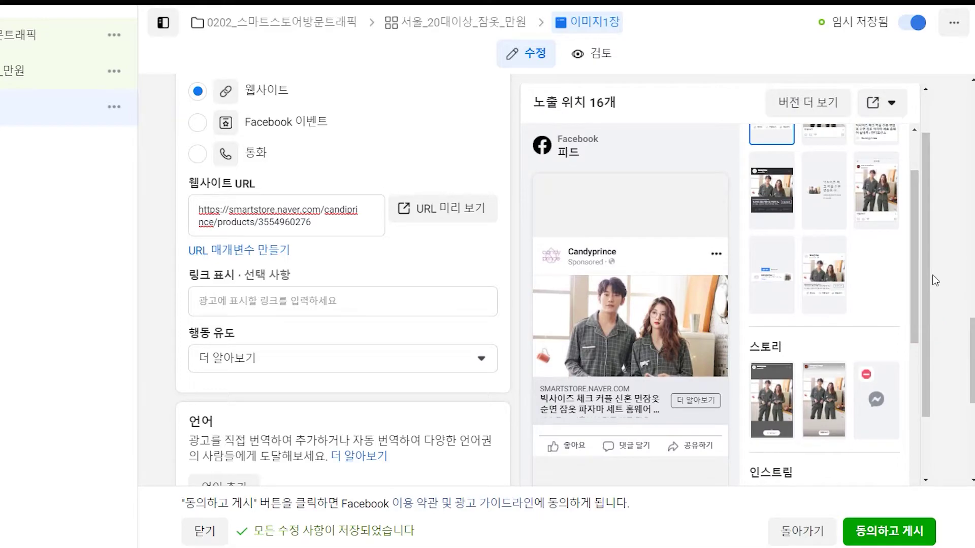
pyautogui.press('F1')
pyautogui.moveTo(515, 76); pyautogui.dragTo(938, 486)
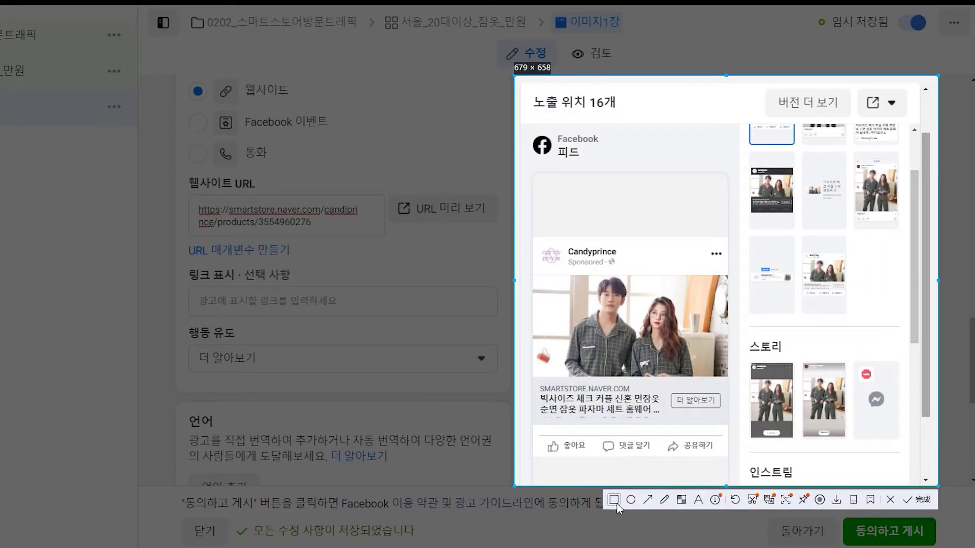
pyautogui.click(614, 499)
pyautogui.moveTo(532, 237); pyautogui.dragTo(729, 460)
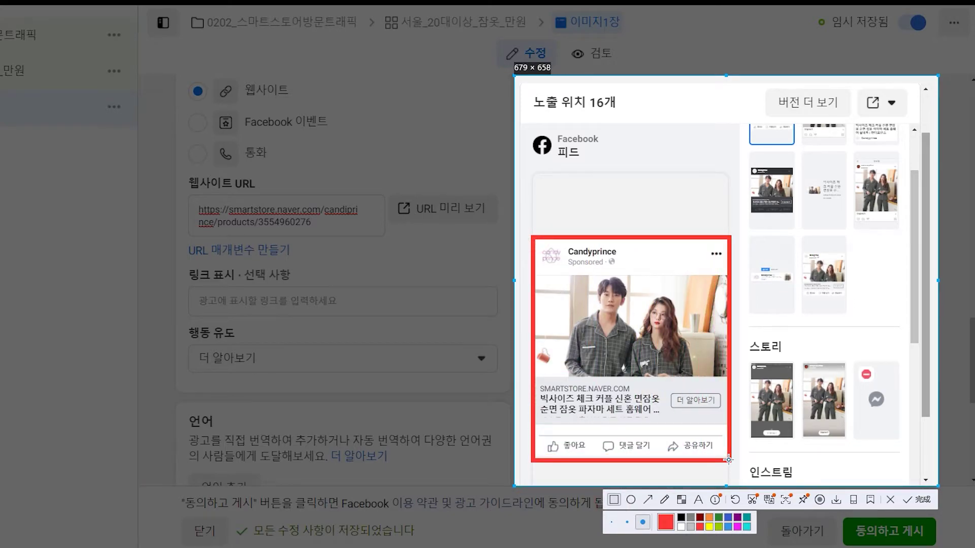
# Step: Outline the Candyprince page name in the captured feed ad in red and point red arrows at the page name and the ad photo
pyautogui.click(614, 501)
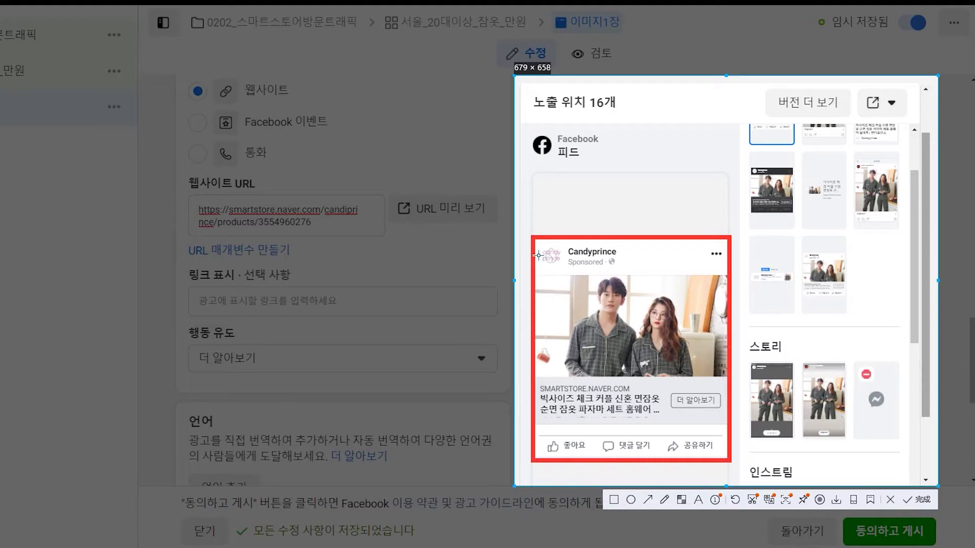
pyautogui.moveTo(539, 242); pyautogui.dragTo(630, 271)
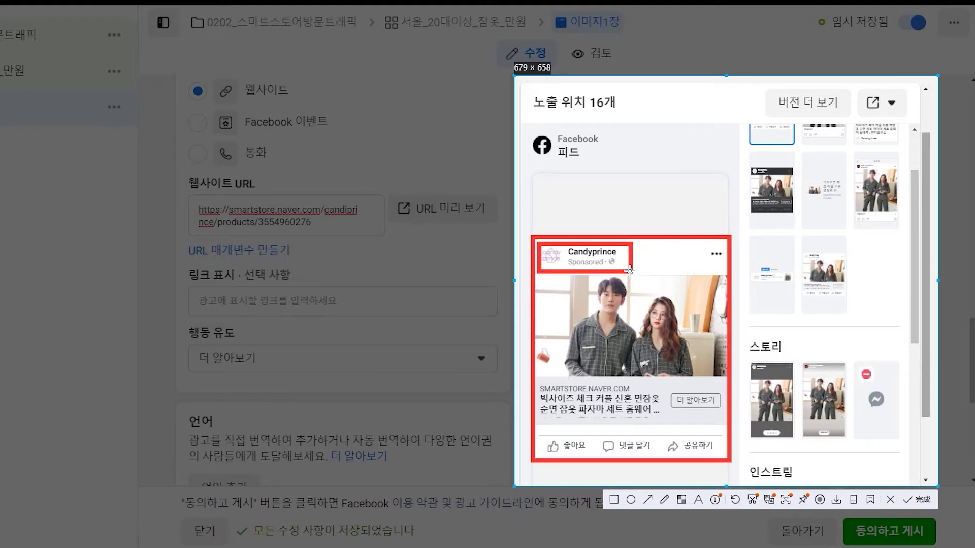
pyautogui.click(647, 500)
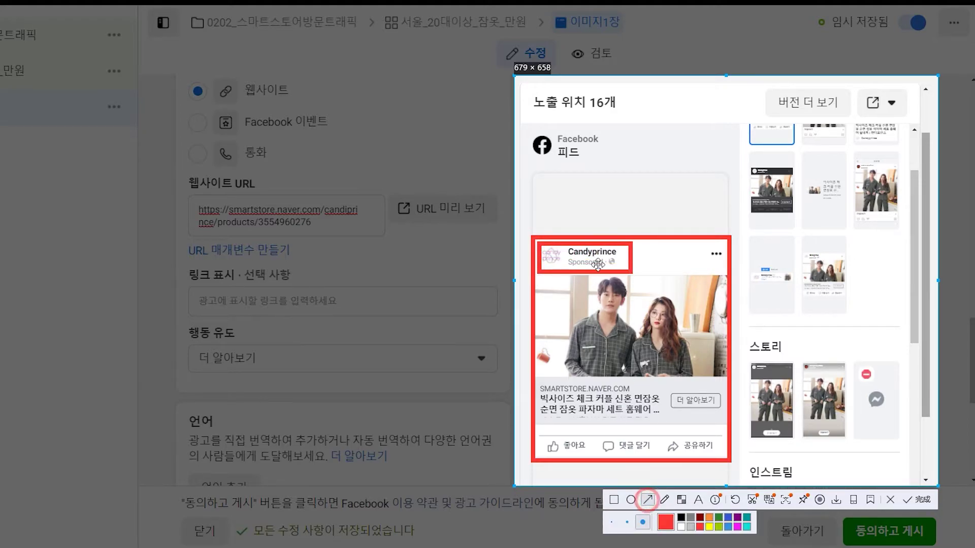
pyautogui.moveTo(600, 176); pyautogui.dragTo(598, 241)
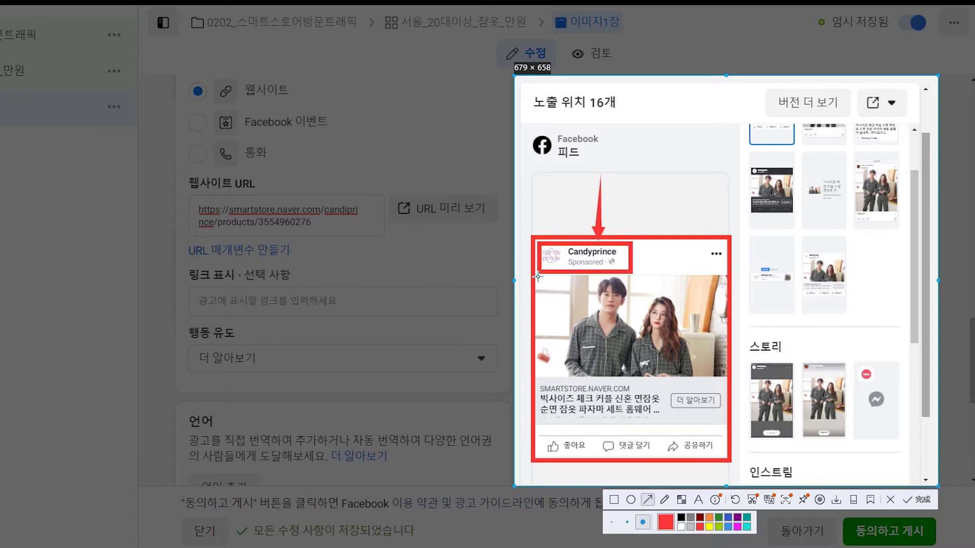
pyautogui.moveTo(540, 279)
pyautogui.mouseDown()
pyautogui.moveTo(657, 339)
pyautogui.moveTo(590, 319)
pyautogui.mouseUp()
# Step: Outline the feed ad's headline text with a red rectangle, point a red arrow at it, and discard the capture
pyautogui.click(614, 500)
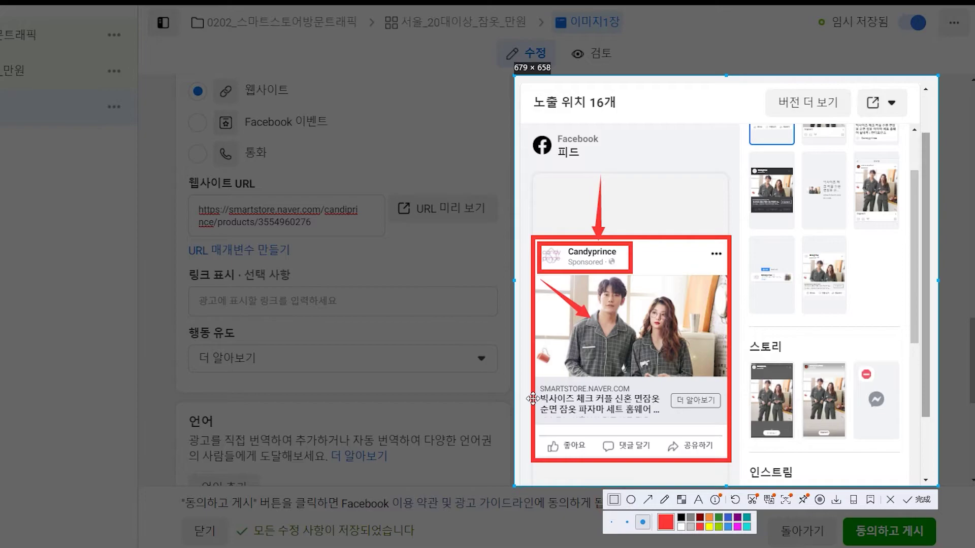
pyautogui.moveTo(537, 392); pyautogui.dragTo(664, 421)
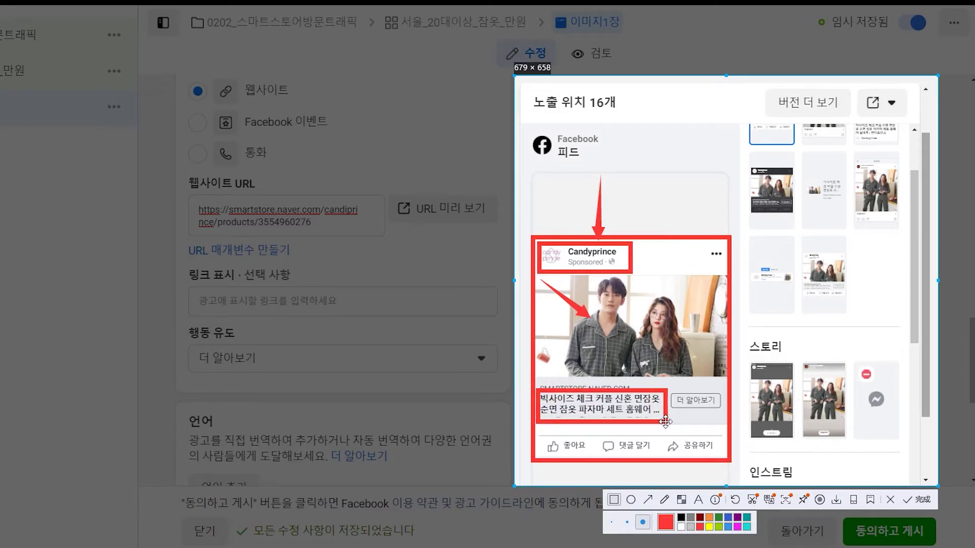
pyautogui.click(647, 501)
pyautogui.moveTo(662, 320); pyautogui.dragTo(635, 380)
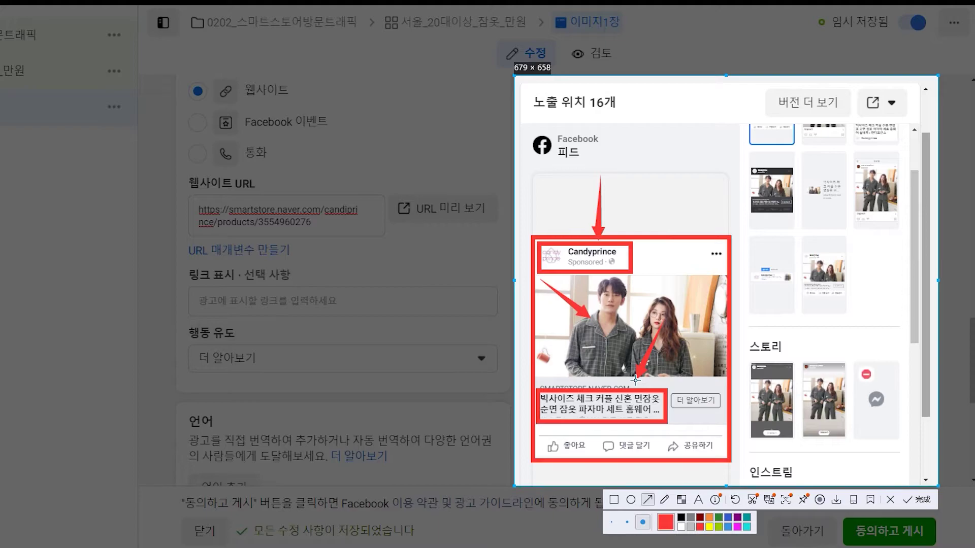
pyautogui.click(890, 499)
# Step: Open the image picker for adding media to the ad creative
pyautogui.scroll(1, 331, 249)
pyautogui.scroll(10, 331, 252)
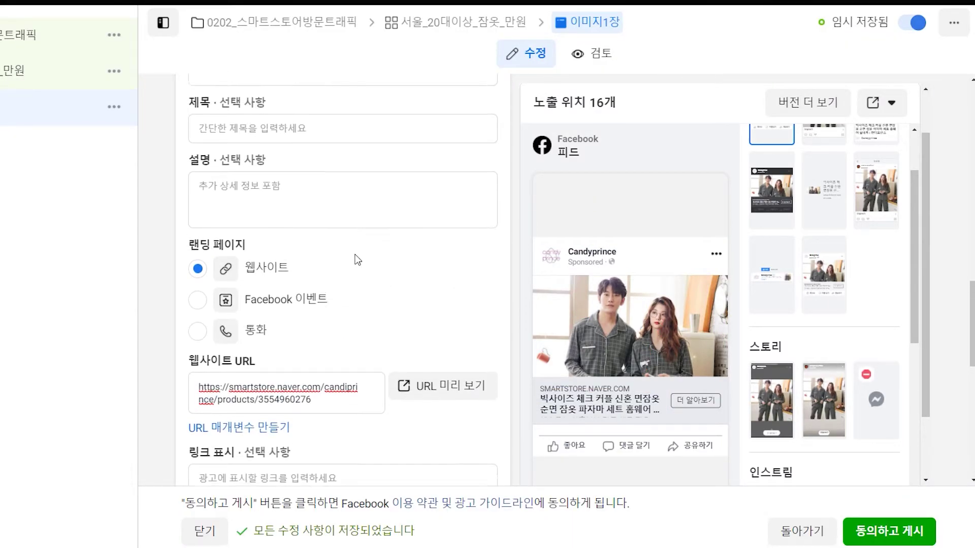
pyautogui.scroll(3, 364, 246)
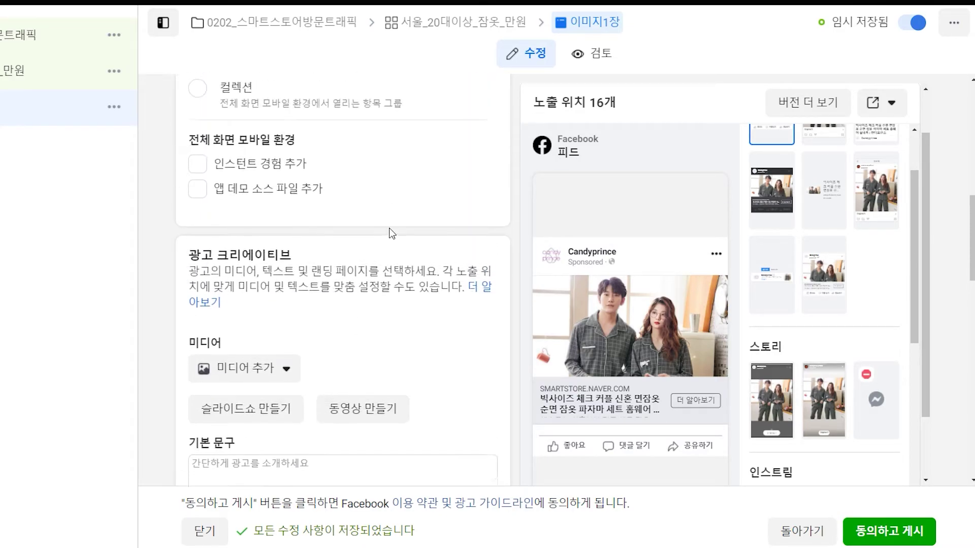
pyautogui.scroll(-2, 241, 278)
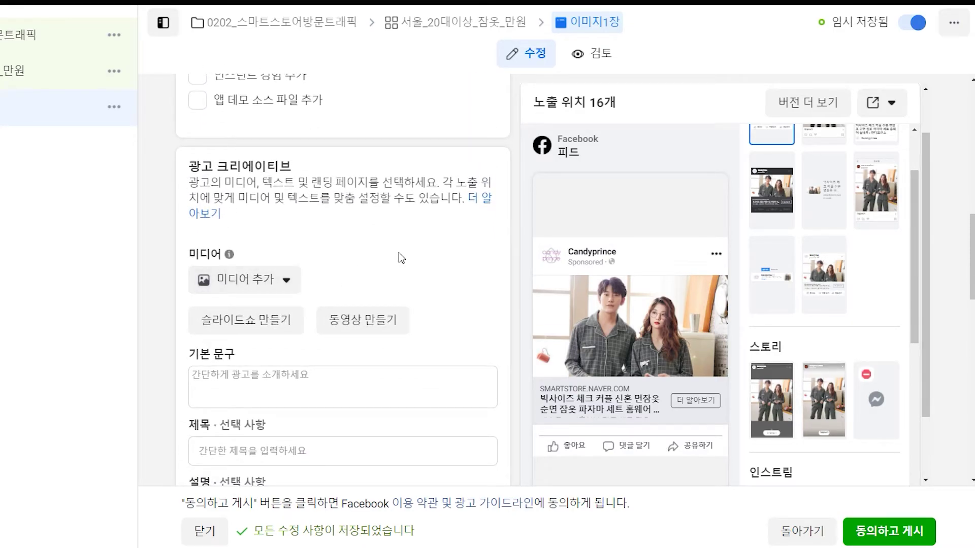
pyautogui.scroll(-1, 356, 257)
pyautogui.click(260, 217)
pyautogui.click(258, 252)
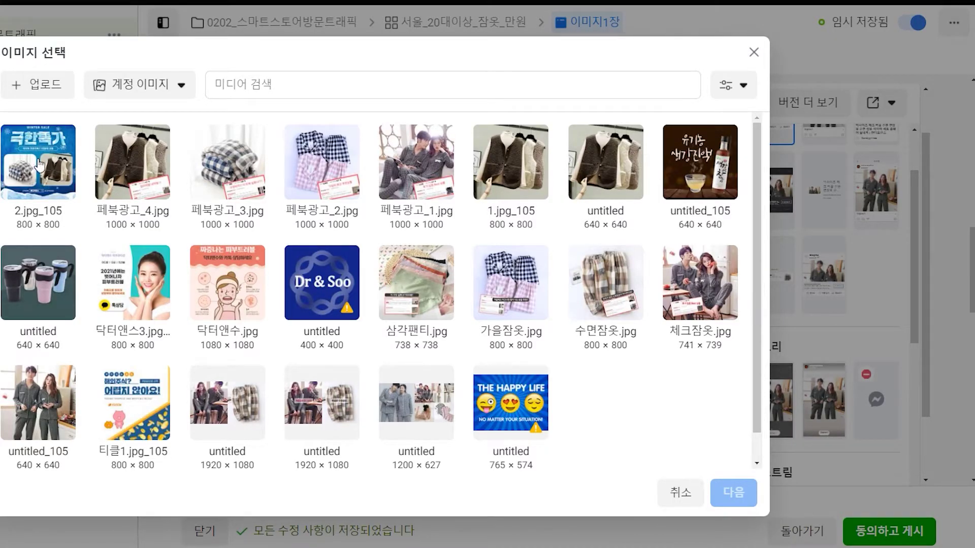
# Step: Upload the folded navy and pink checked pajama photo and apply it to the ad with the preset placement crops
pyautogui.click(38, 84)
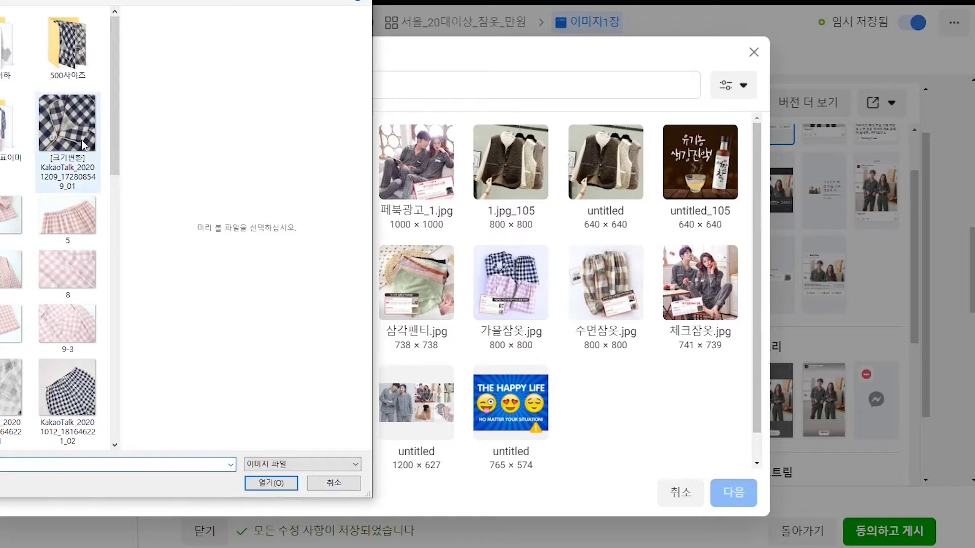
pyautogui.moveTo(114, 137); pyautogui.dragTo(113, 379)
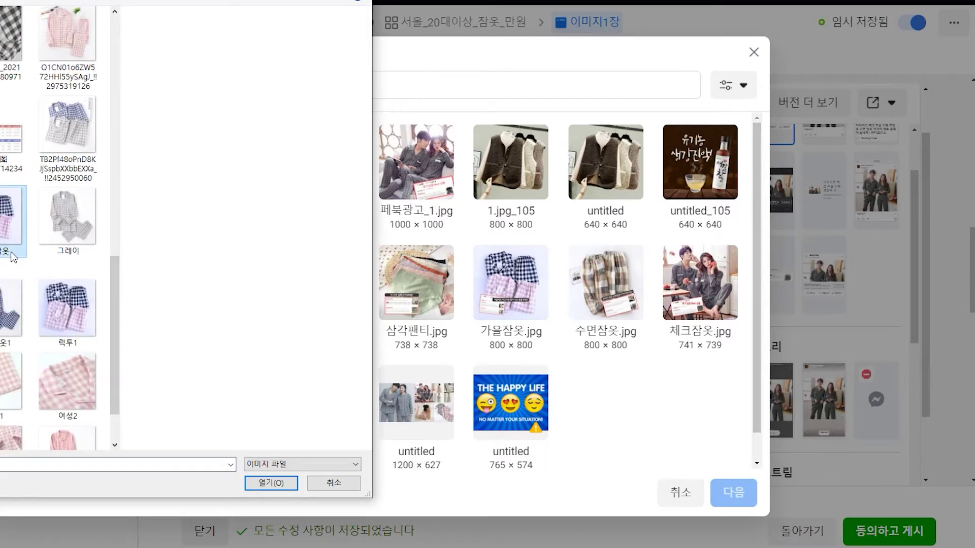
pyautogui.click(11, 220)
pyautogui.click(286, 488)
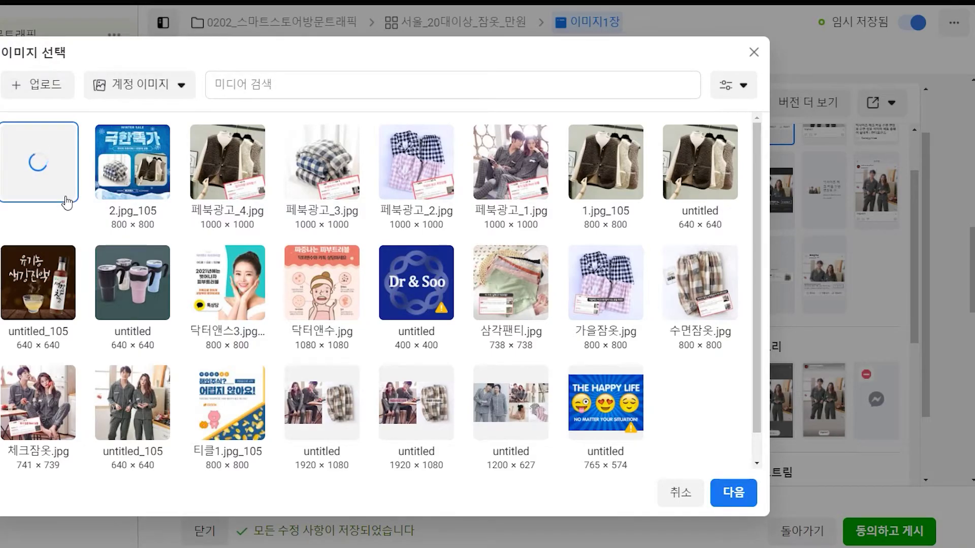
pyautogui.click(732, 492)
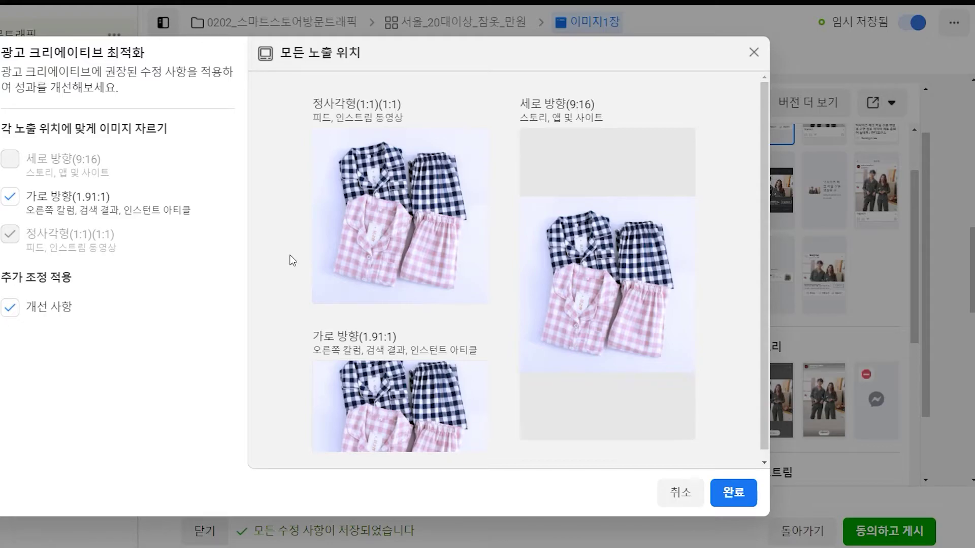
pyautogui.scroll(-1, 293, 261)
pyautogui.click(725, 495)
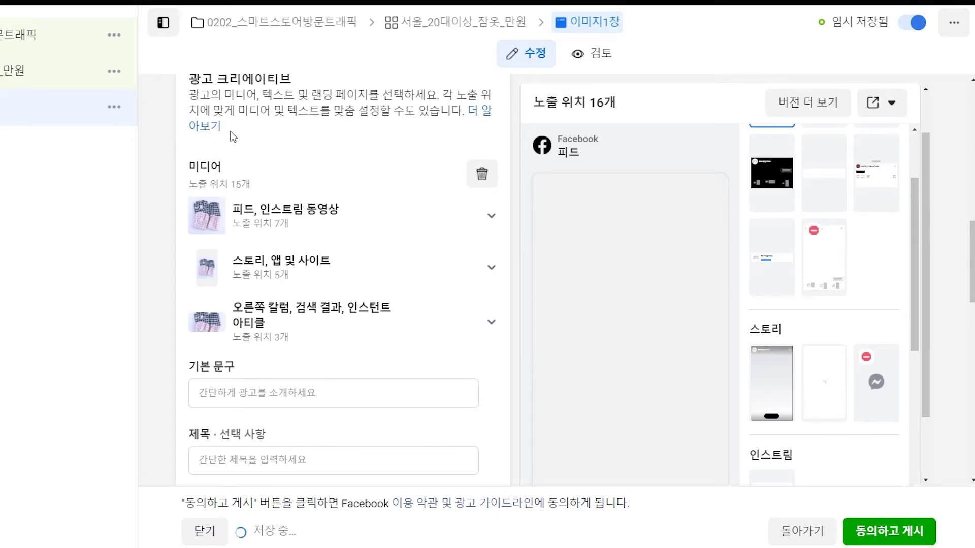
# Step: Examine how the ad looks in the feed, story and in-stream placement previews with the pajama photo
pyautogui.scroll(-1, 731, 214)
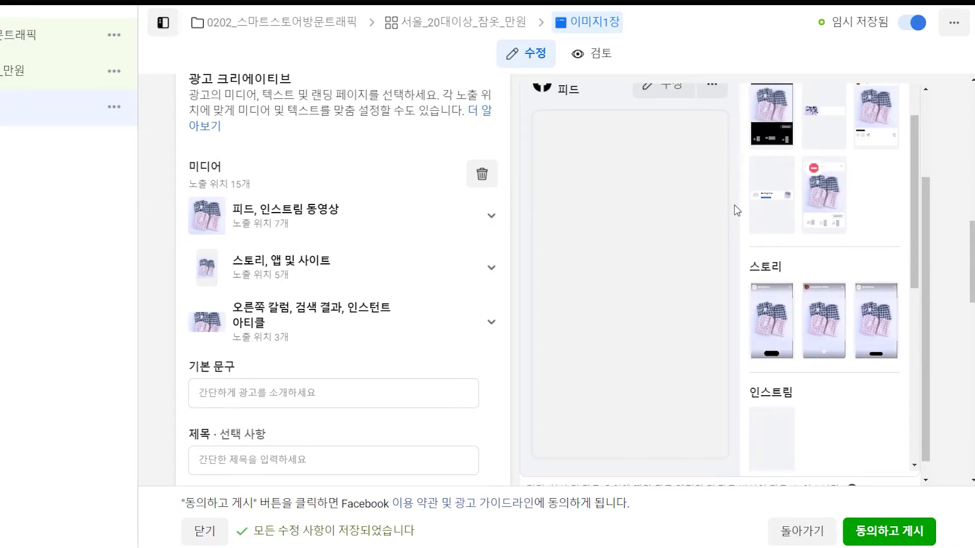
pyautogui.scroll(1, 734, 205)
pyautogui.scroll(-6, 742, 257)
pyautogui.scroll(6, 942, 190)
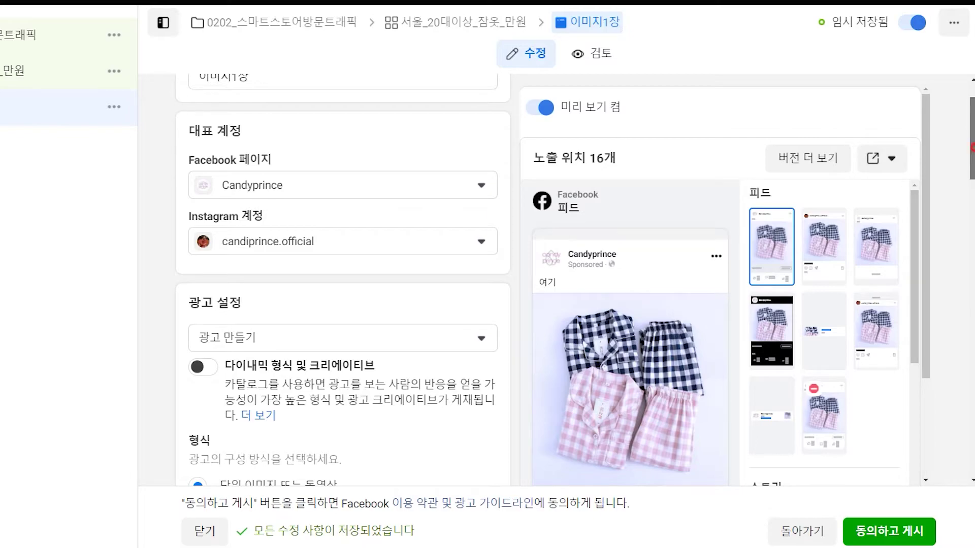
pyautogui.scroll(-3, 943, 190)
pyautogui.scroll(-3, 911, 290)
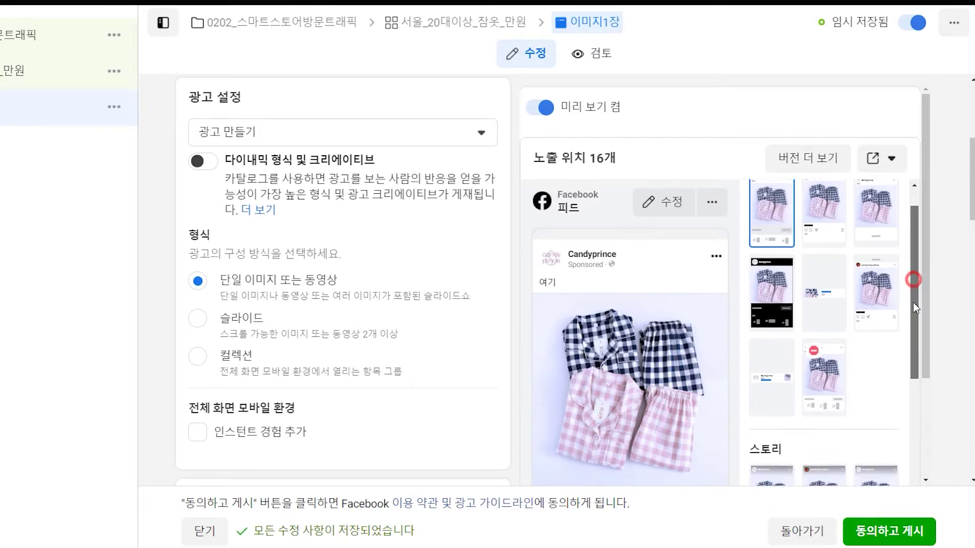
pyautogui.moveTo(921, 286); pyautogui.dragTo(925, 368)
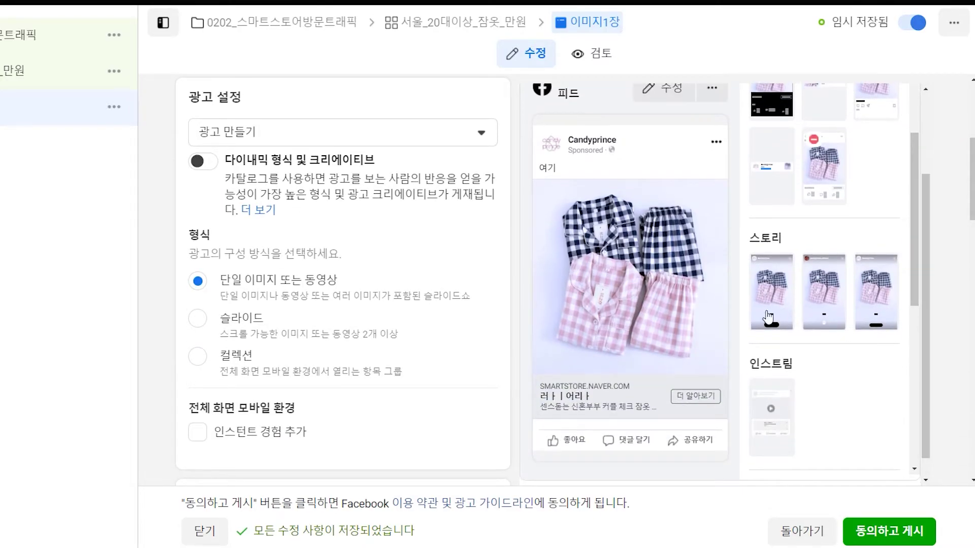
pyautogui.scroll(-1, 300, 235)
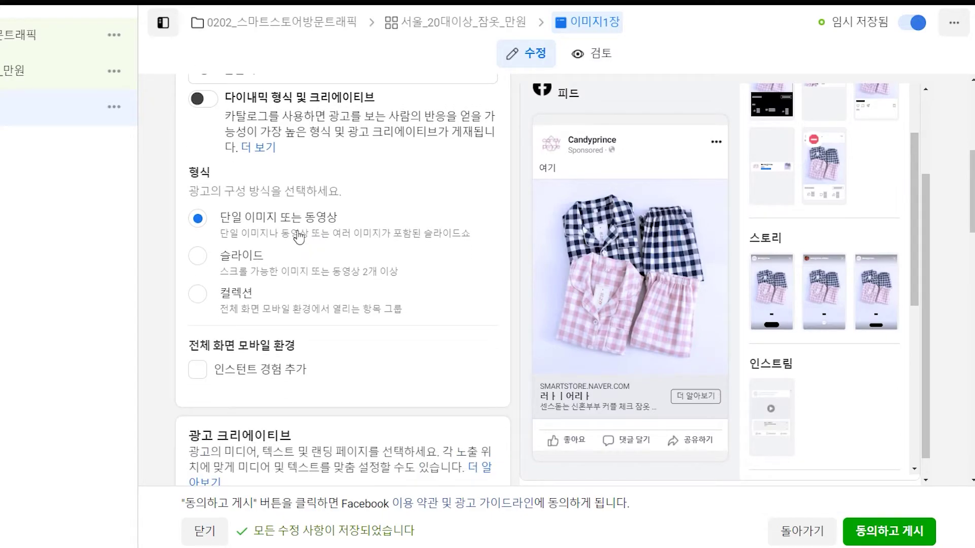
pyautogui.scroll(2, 298, 235)
# Step: Set the primary text to five lines: 잠옷을 입고 주무시나요? / 가성비좋은 잠옷을 입어보세요 / 1만원대로 구매가능한 잠옷 / 2개구매시 할인 / 지금 바로 구매하세요
pyautogui.scroll(-12, 299, 235)
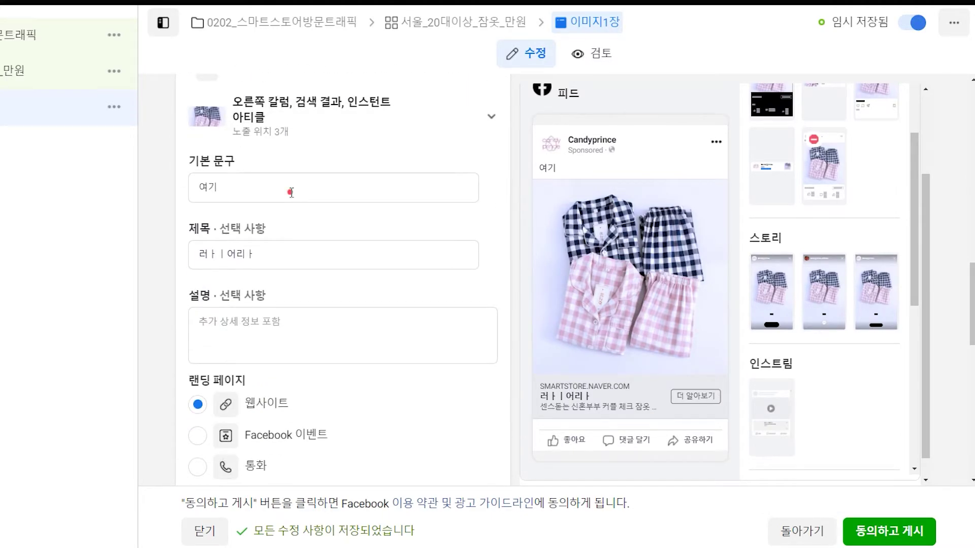
pyautogui.click(290, 191)
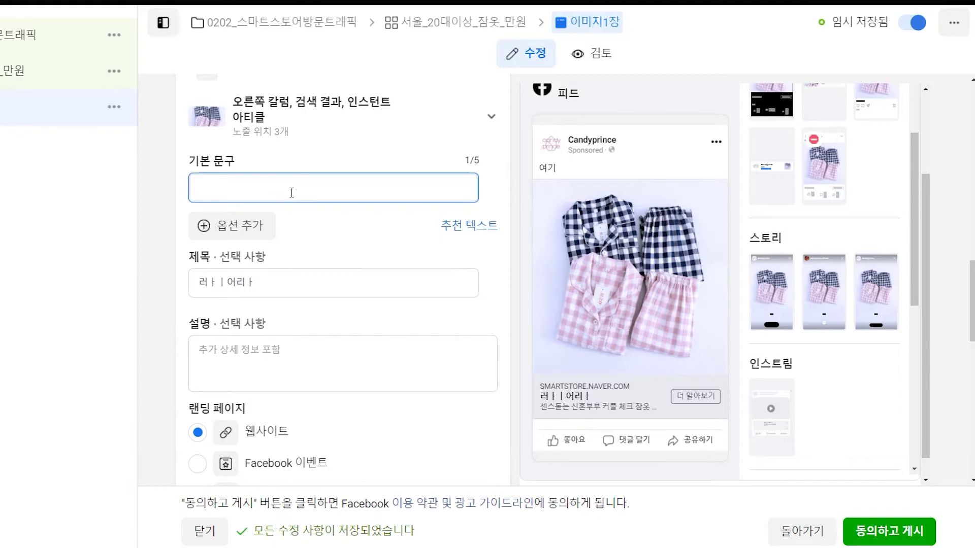
pyautogui.write('잠옷을 입고 주무시나요? 가성비좋은 잠옷을 입어보세요 1만원대로 구매가능한 잠옷')
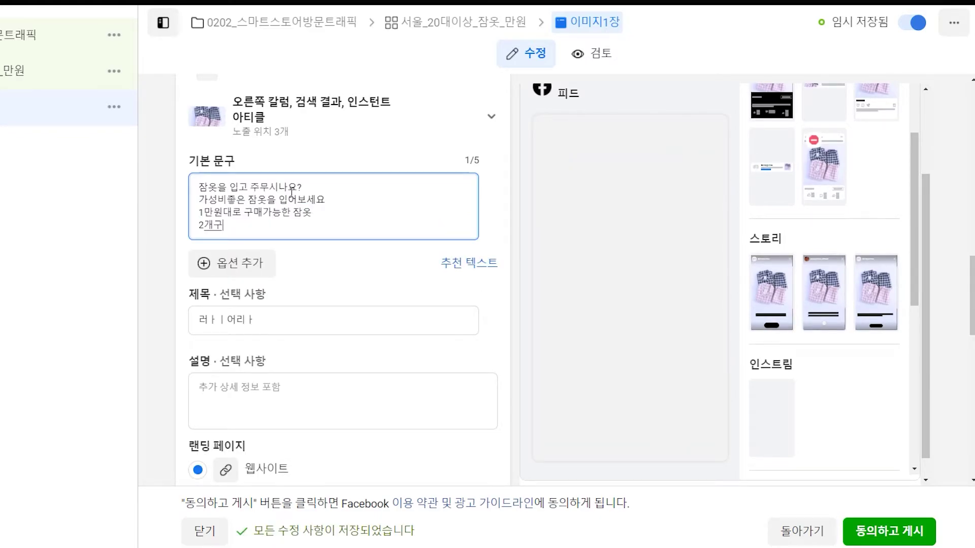
pyautogui.write('2개구매시 할인')
pyautogui.press('Return')
pyautogui.write('지금 바로 구매')
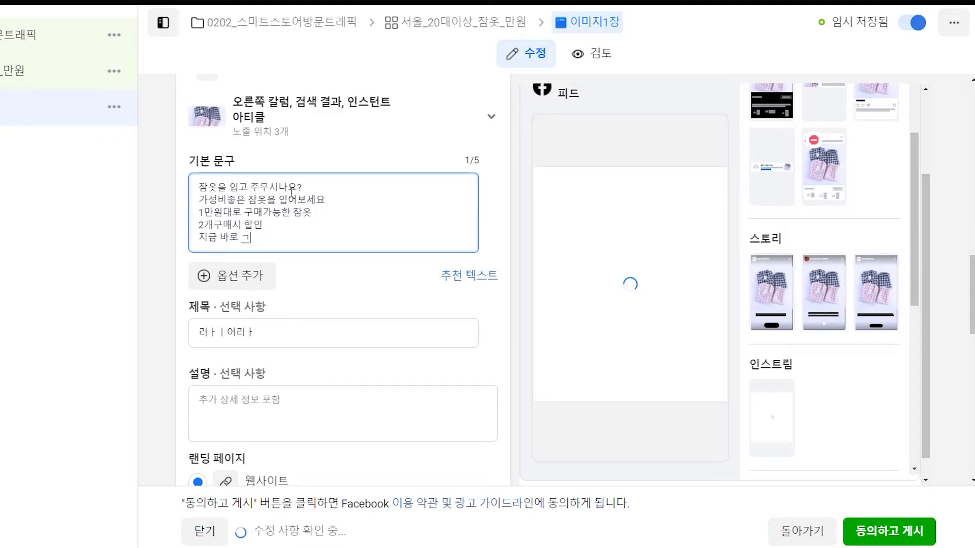
pyautogui.write('하세요')
pyautogui.click(330, 286)
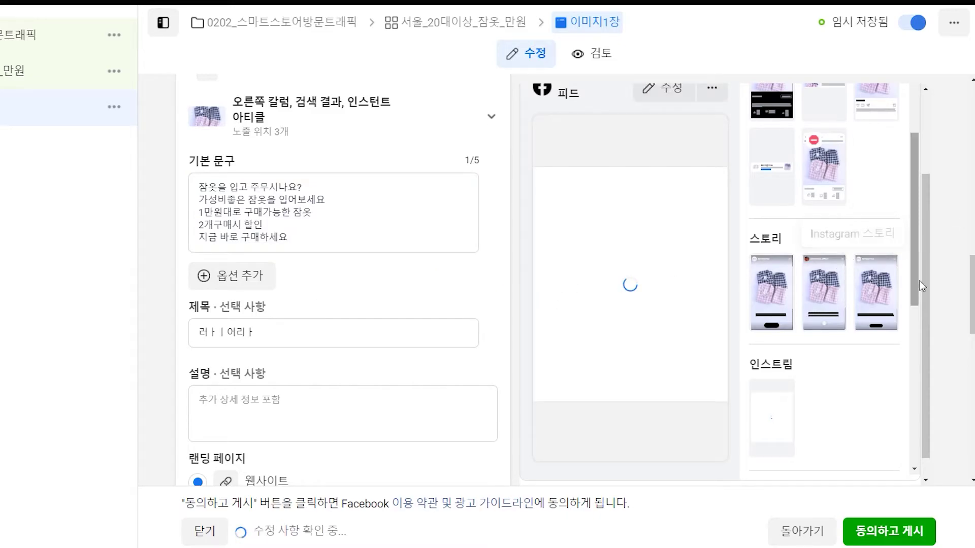
# Step: Capture the Facebook feed preview, outline the 더 보기 link after the primary text with a red rectangle, and discard the capture
pyautogui.scroll(2, 970, 317)
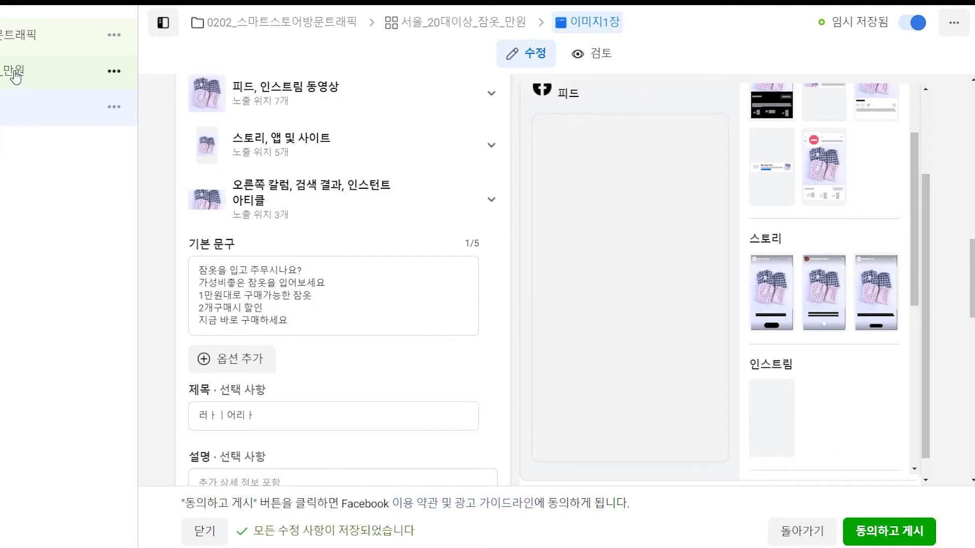
pyautogui.scroll(-3, 342, 279)
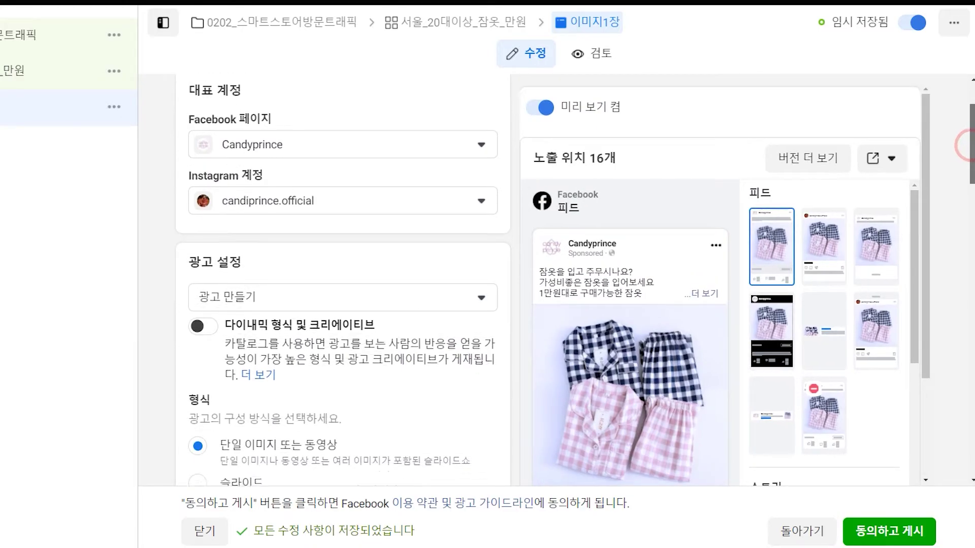
pyautogui.hotkey('ctrl', 'alt', 'a')
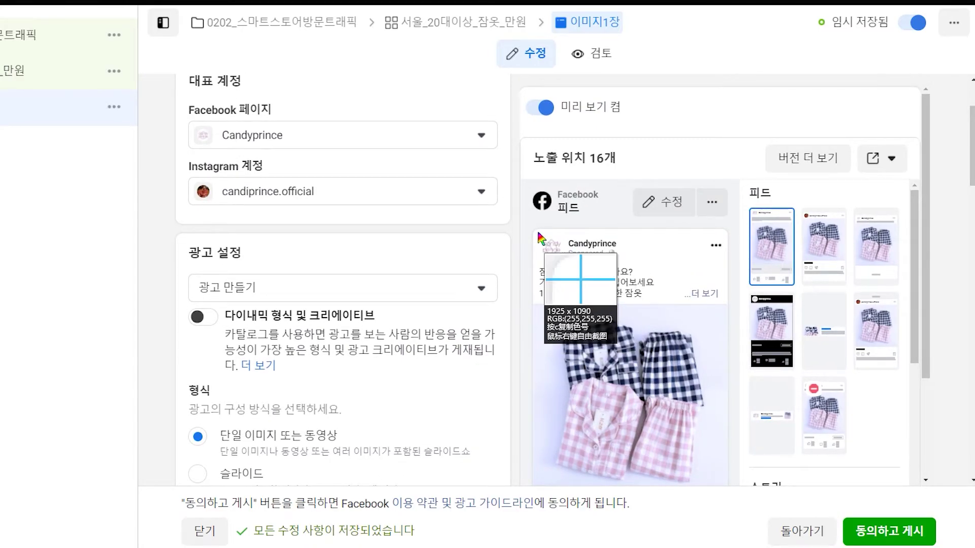
pyautogui.moveTo(541, 233); pyautogui.dragTo(737, 478)
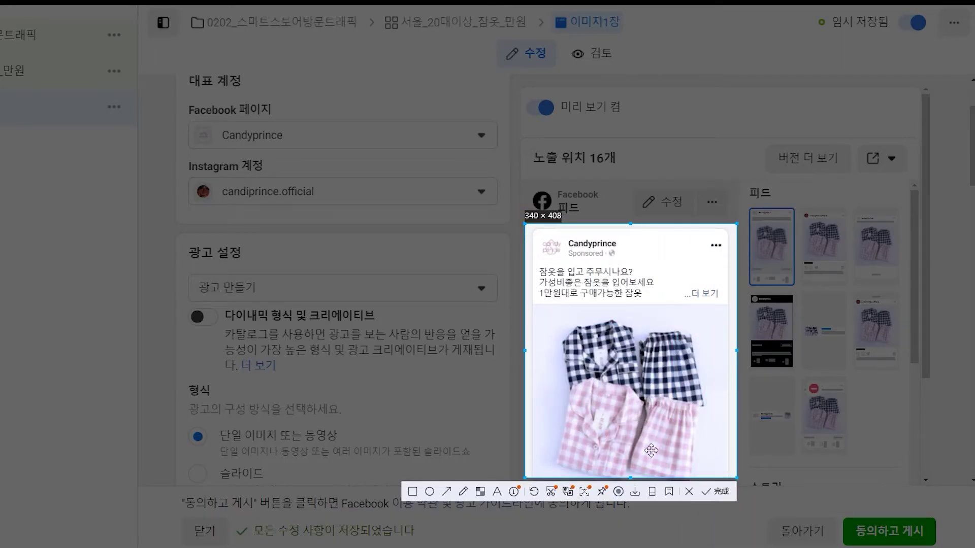
pyautogui.click(413, 491)
pyautogui.moveTo(672, 285); pyautogui.dragTo(720, 302)
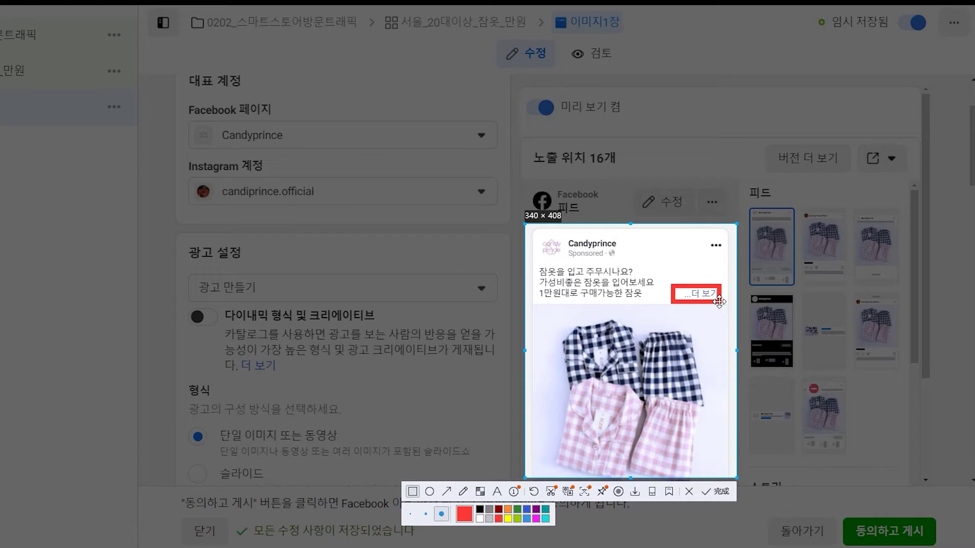
pyautogui.click(689, 491)
# Step: Replace the ad's headline text with 커플잠옷 평점 4.9/5.0
pyautogui.scroll(-6, 267, 267)
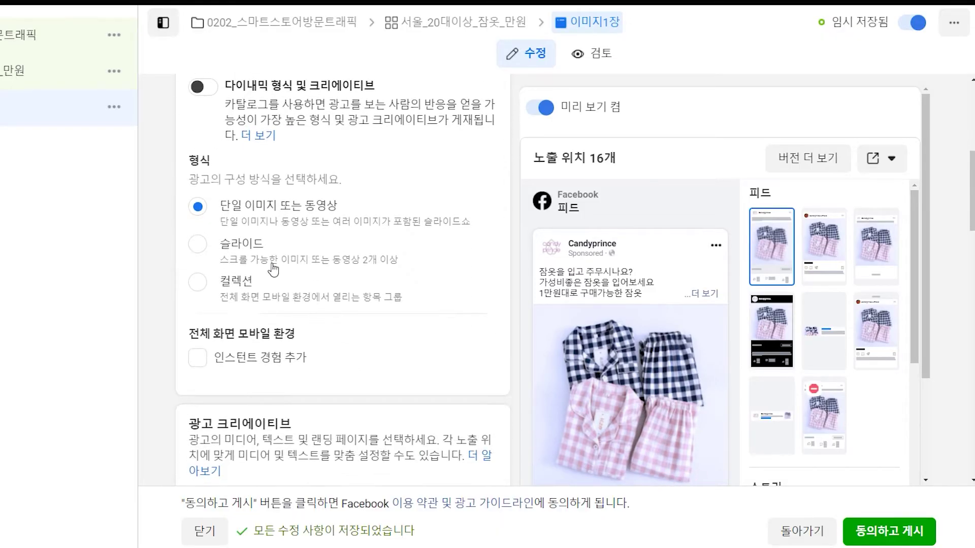
pyautogui.scroll(-7, 282, 256)
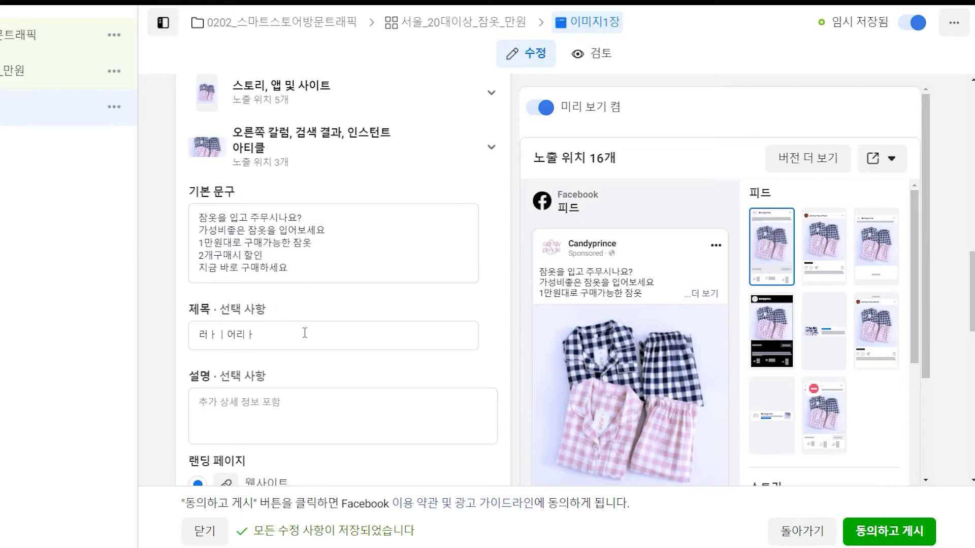
pyautogui.click(303, 333)
pyautogui.write('러ㅏㅣ어리ㅏ')
pyautogui.moveTo(303, 333); pyautogui.dragTo(166, 334)
pyautogui.scroll(-2, 755, 284)
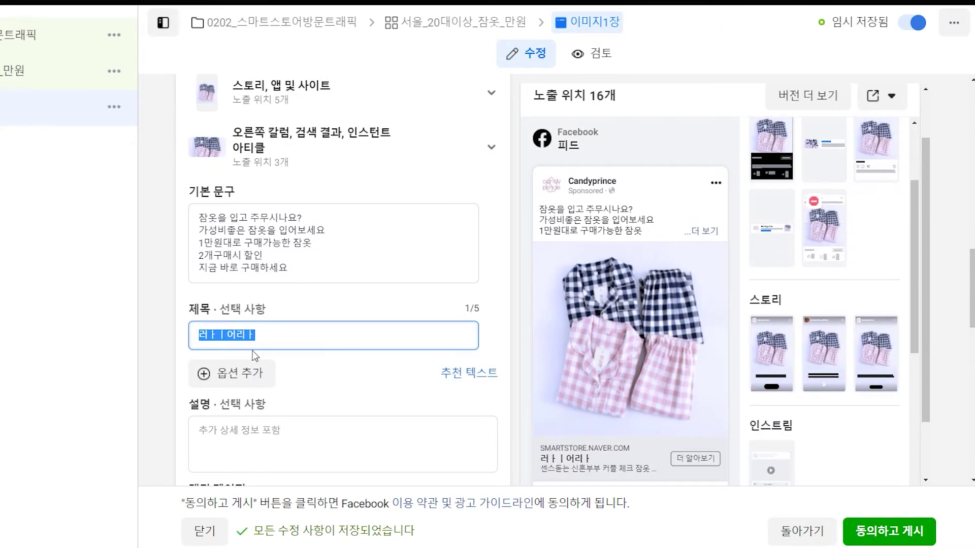
pyautogui.write('평점')
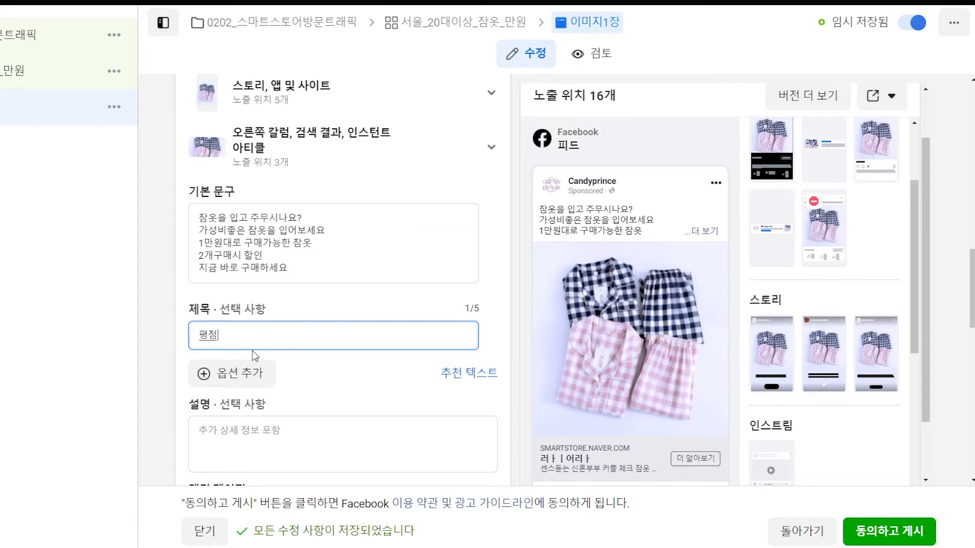
pyautogui.write(' 4.9/')
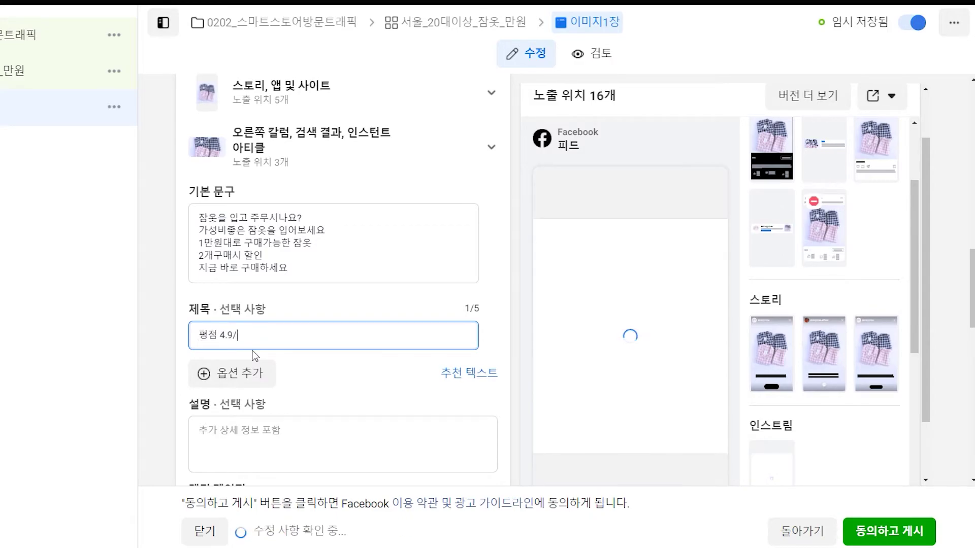
pyautogui.write('5.0 커플')
pyautogui.press('BackSpace')
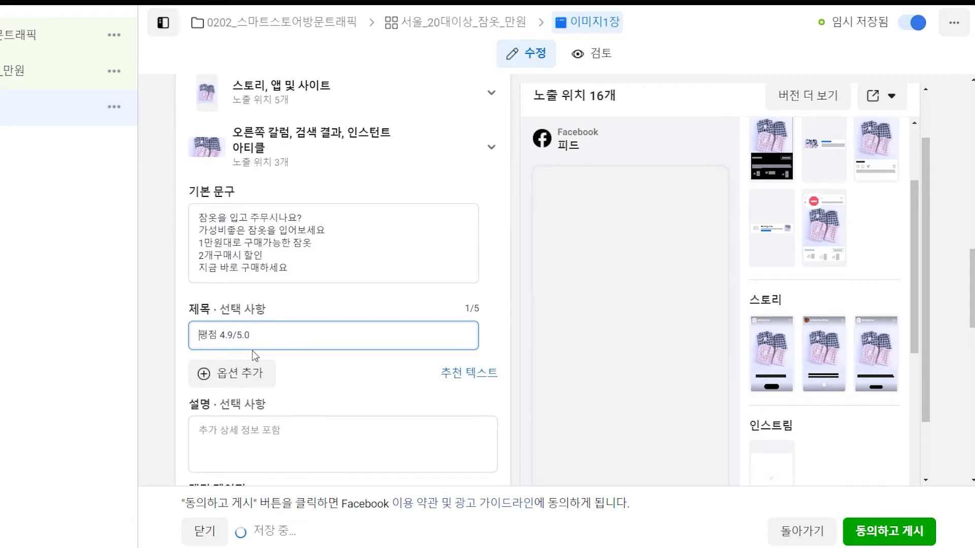
pyautogui.press('Home')
pyautogui.write('커플잠ㅇ')
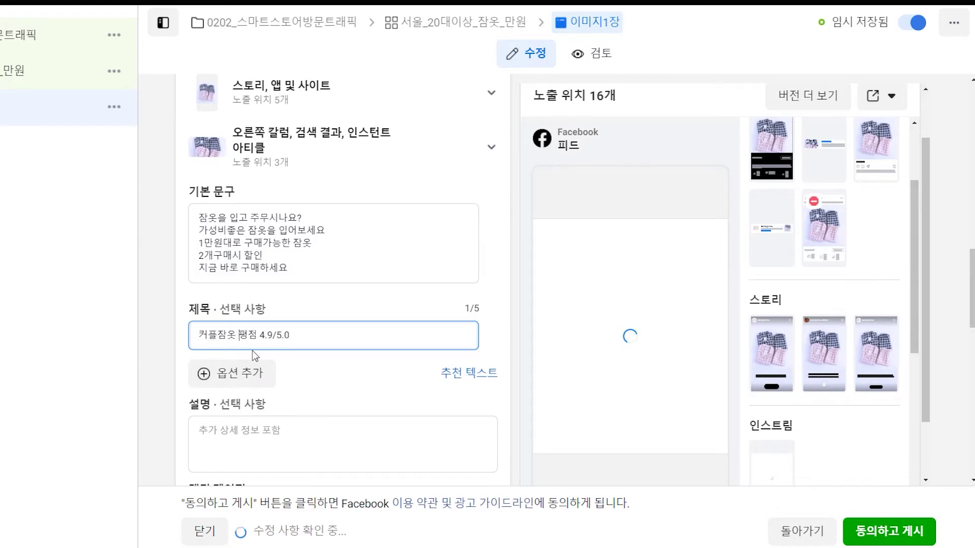
# Step: Enter 26,000원 as the ad's description
pyautogui.click(231, 439)
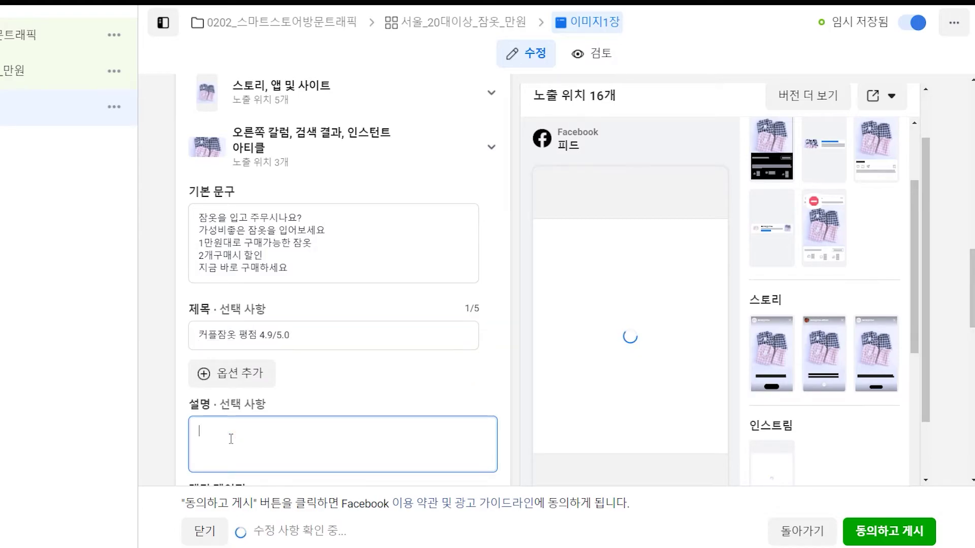
pyautogui.write('26000원')
pyautogui.press('Left')
pyautogui.press('Left')
pyautogui.press('Left')
pyautogui.press('Left')
pyautogui.write(',')
pyautogui.scroll(-2, 185, 336)
pyautogui.scroll(-4, 185, 337)
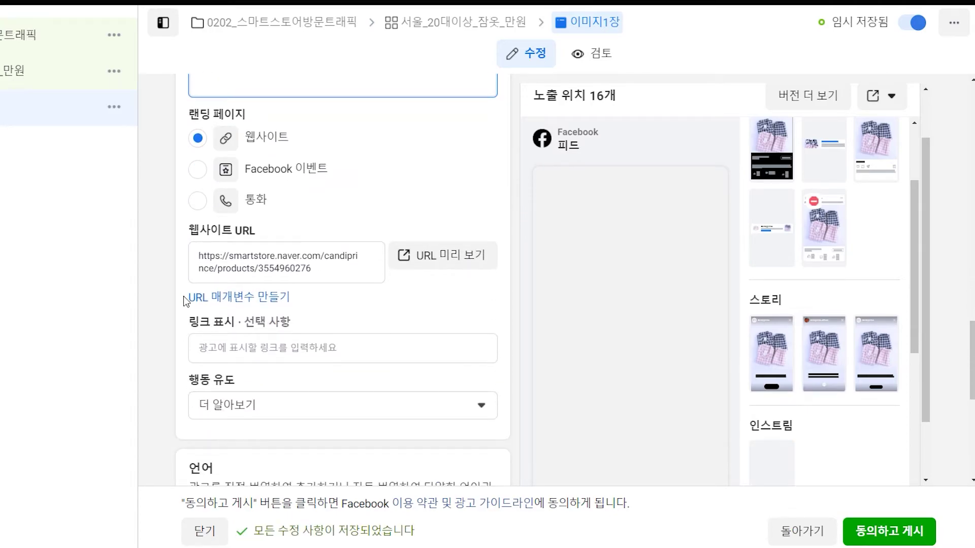
pyautogui.click(219, 344)
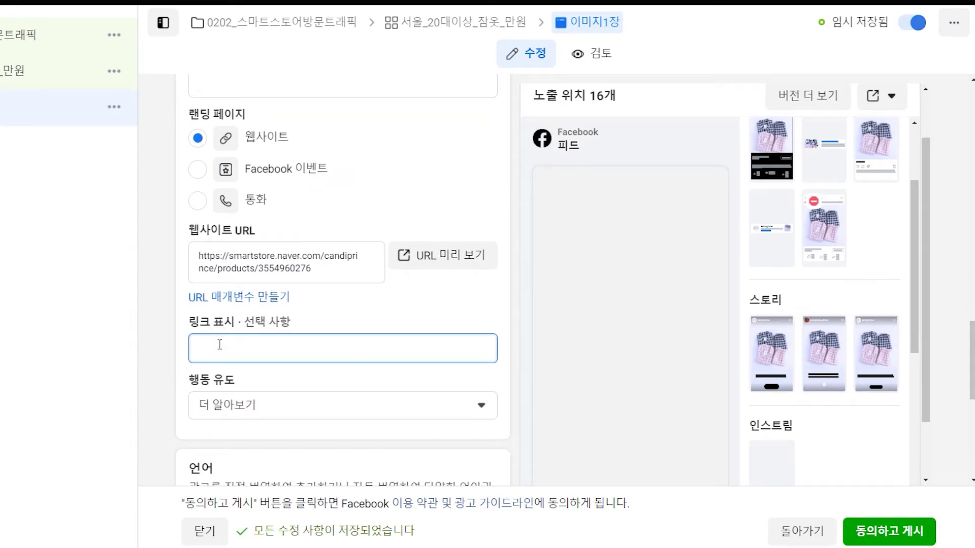
pyautogui.write('찌')
pyautogui.press('BackSpace')
pyautogui.write('ㅑ')
pyautogui.write('www.na')
pyautogui.write('ver.com')
pyautogui.click(206, 404)
pyautogui.click(225, 374)
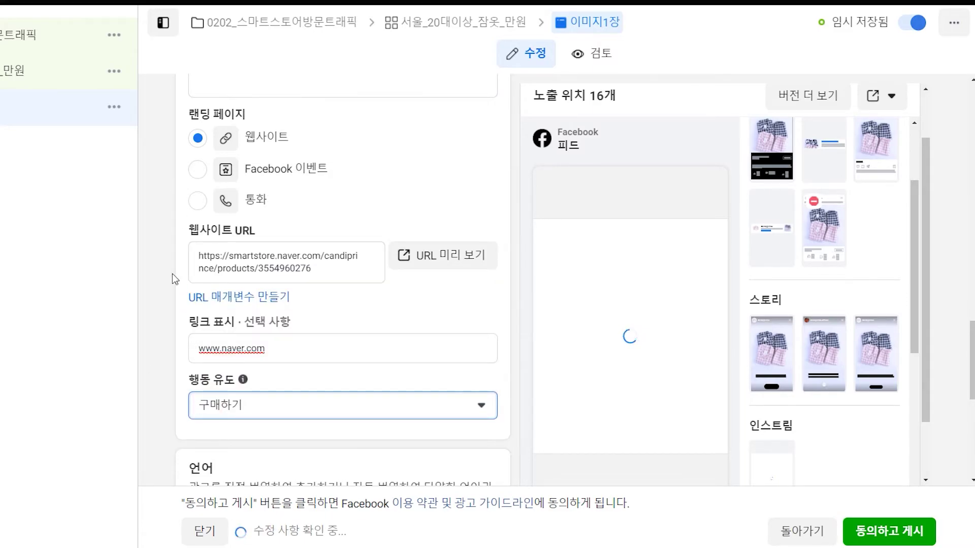
# Step: Switch to the 서울_20대이상_잠옷_만원 ad set and back to the ad, and examine the refreshed Facebook feed preview
pyautogui.click(35, 80)
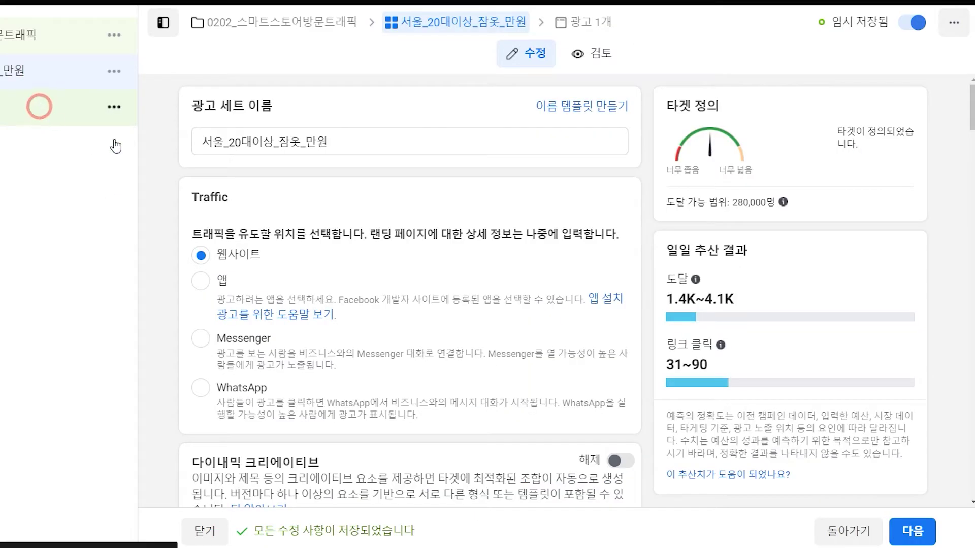
pyautogui.scroll(-2, 940, 230)
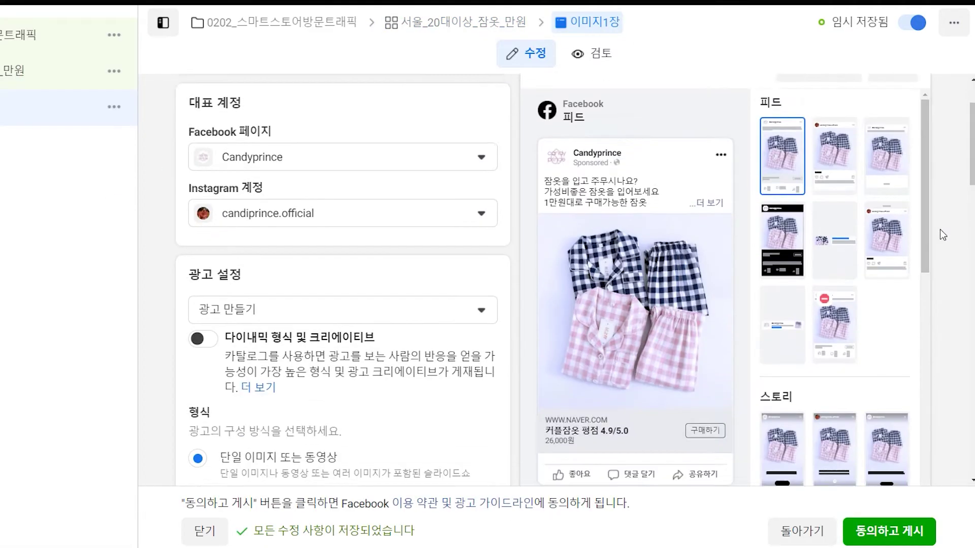
pyautogui.scroll(-3, 939, 230)
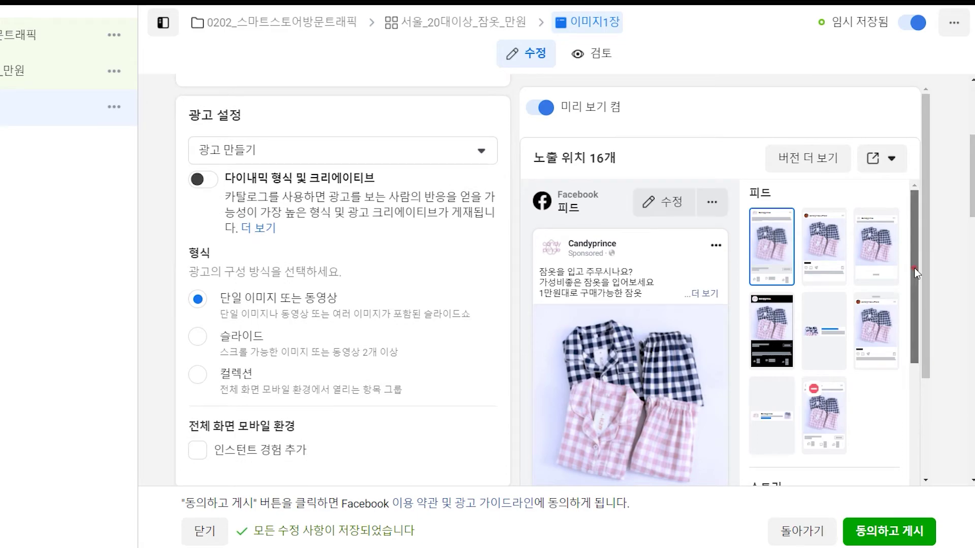
pyautogui.scroll(-2, 914, 267)
pyautogui.moveTo(926, 286); pyautogui.dragTo(933, 341)
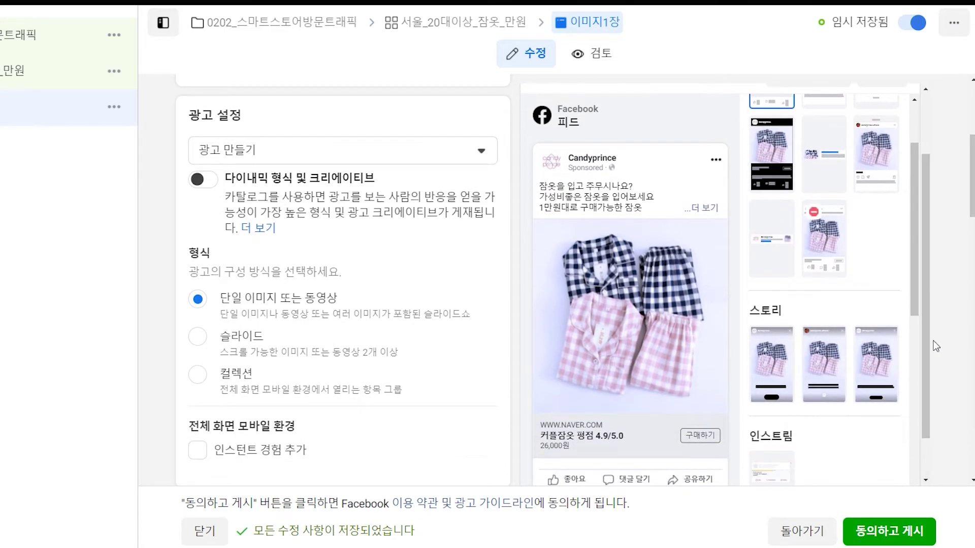
# Step: Capture the Facebook feed preview, outline its photo, headline block, 구매하기 button and primary text with red rectangles, and discard the capture
pyautogui.hotkey('alt', 'a')
pyautogui.moveTo(529, 137)
pyautogui.mouseDown()
pyautogui.moveTo(639, 450)
pyautogui.moveTo(733, 466)
pyautogui.mouseUp()
pyautogui.click(409, 480)
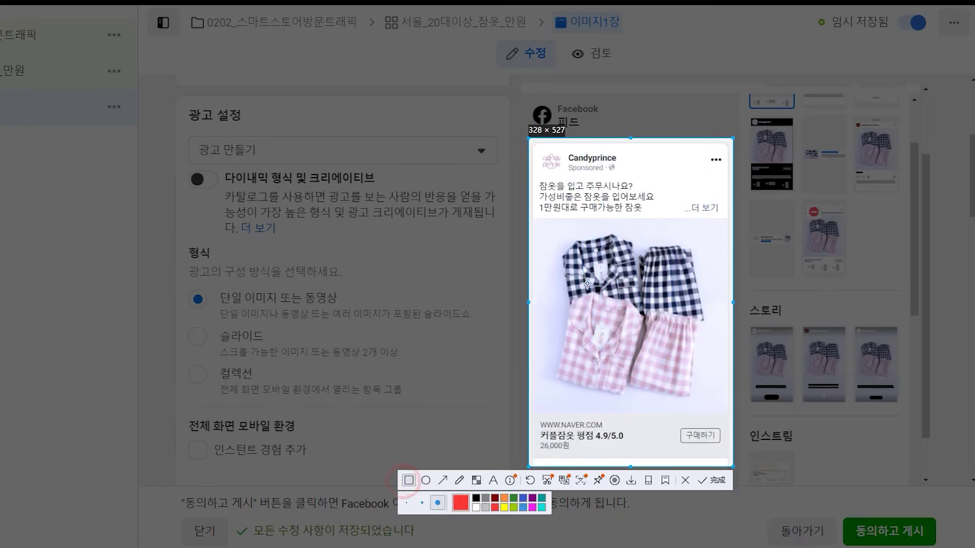
pyautogui.moveTo(531, 217)
pyautogui.mouseDown()
pyautogui.moveTo(578, 339)
pyautogui.moveTo(725, 407)
pyautogui.mouseUp()
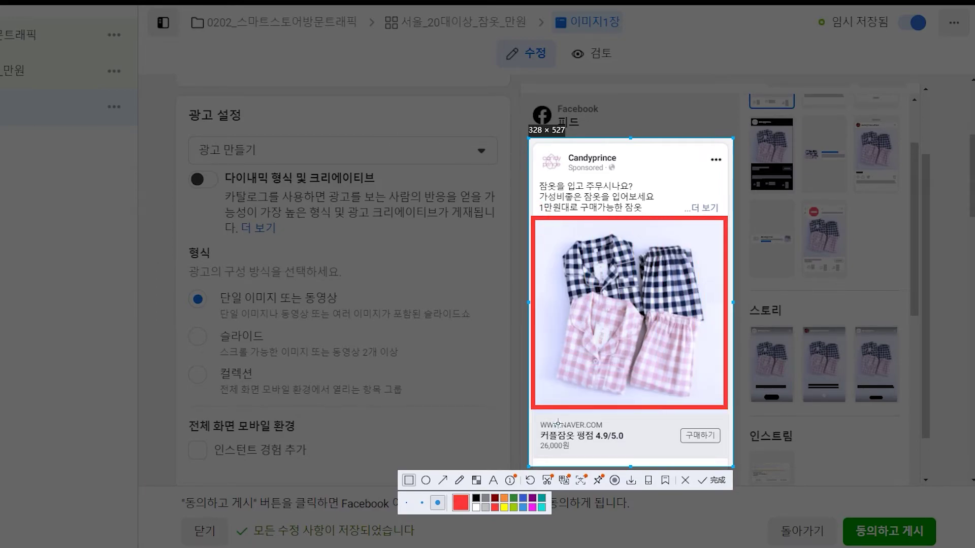
pyautogui.moveTo(532, 414)
pyautogui.mouseDown()
pyautogui.moveTo(548, 429)
pyautogui.moveTo(637, 455)
pyautogui.mouseUp()
pyautogui.moveTo(666, 413); pyautogui.dragTo(726, 454)
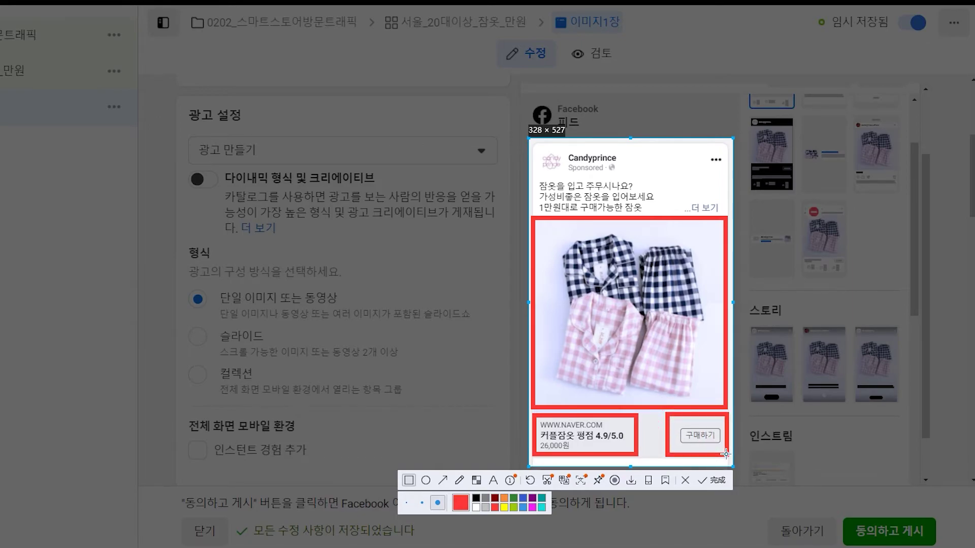
pyautogui.moveTo(533, 178); pyautogui.dragTo(654, 214)
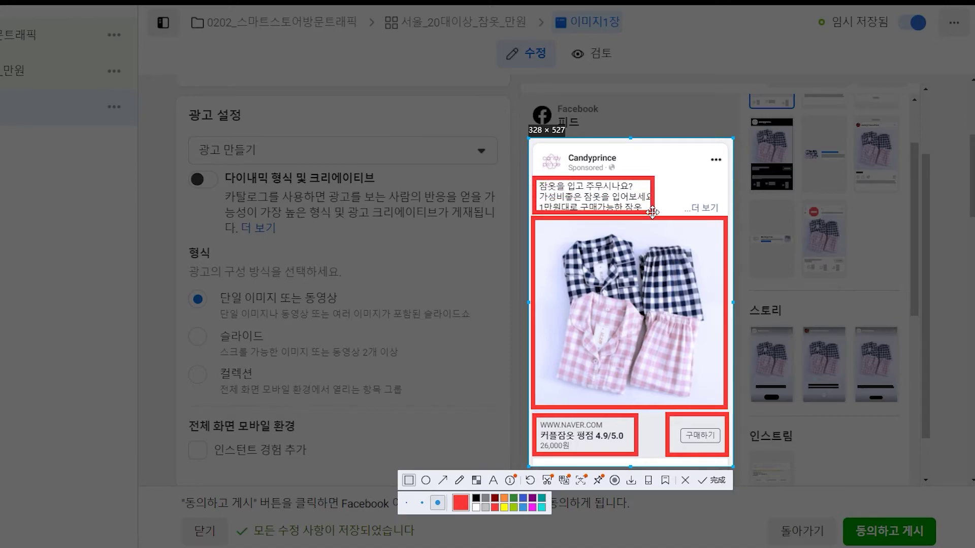
pyautogui.click(686, 482)
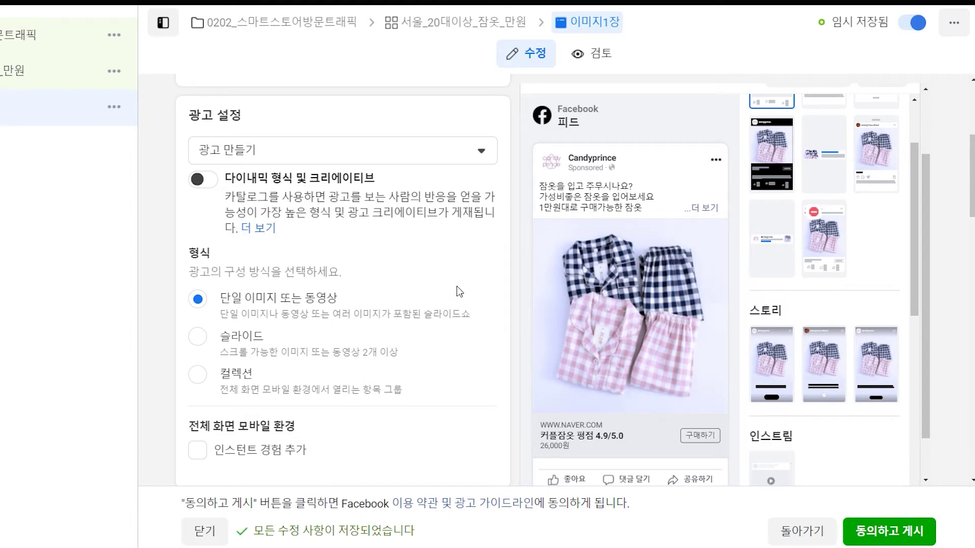
# Step: Examine the ad's landing page, language and tracking settings
pyautogui.scroll(-4, 459, 291)
pyautogui.scroll(-18, 460, 291)
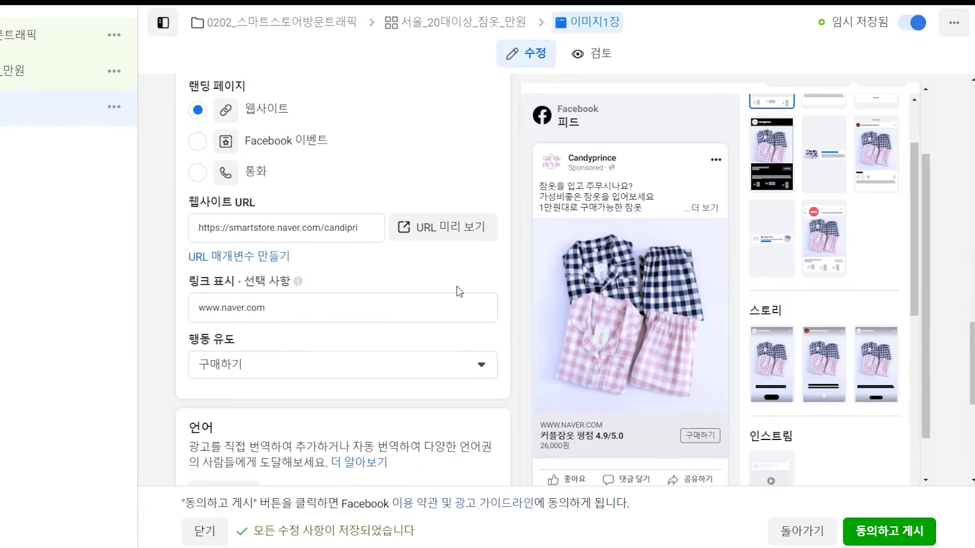
pyautogui.scroll(8, 459, 291)
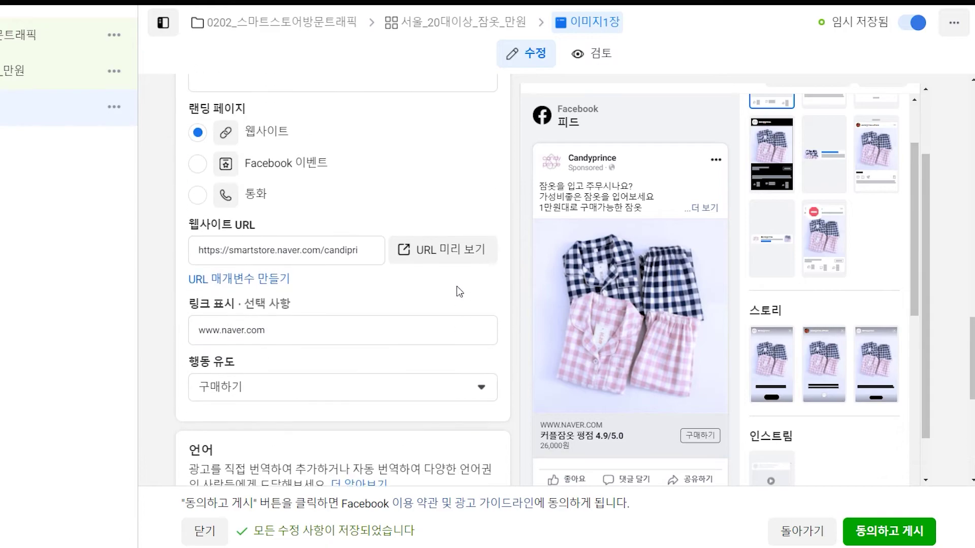
pyautogui.scroll(-6, 445, 254)
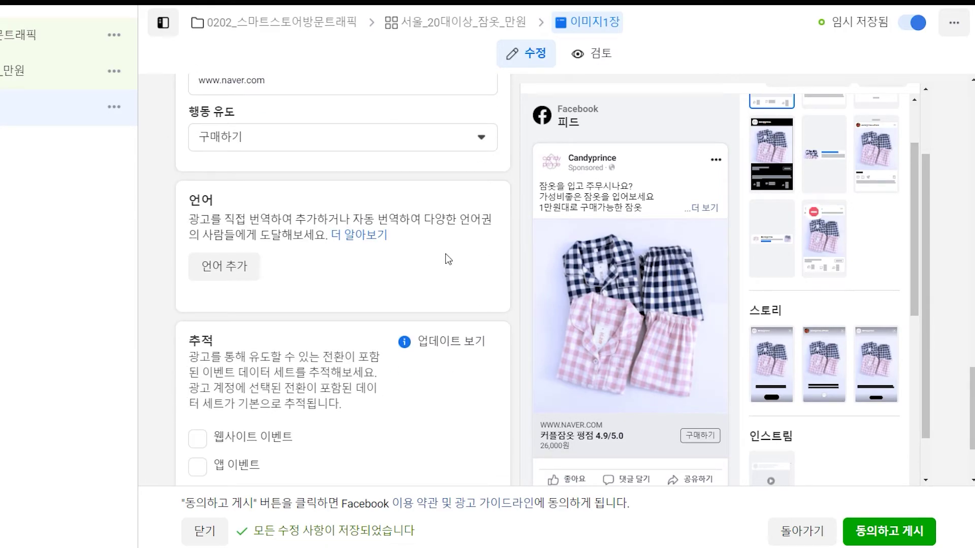
pyautogui.scroll(-3, 445, 254)
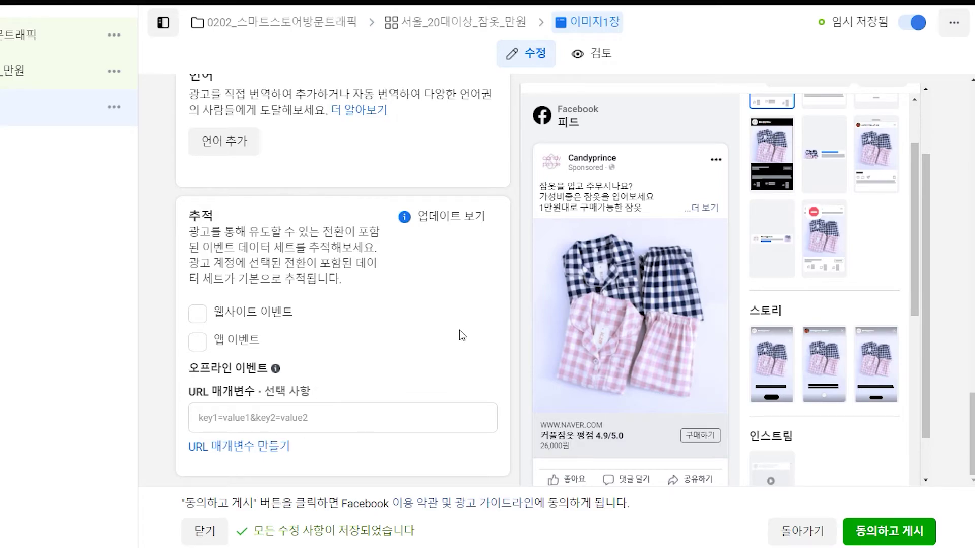
pyautogui.scroll(-3, 635, 355)
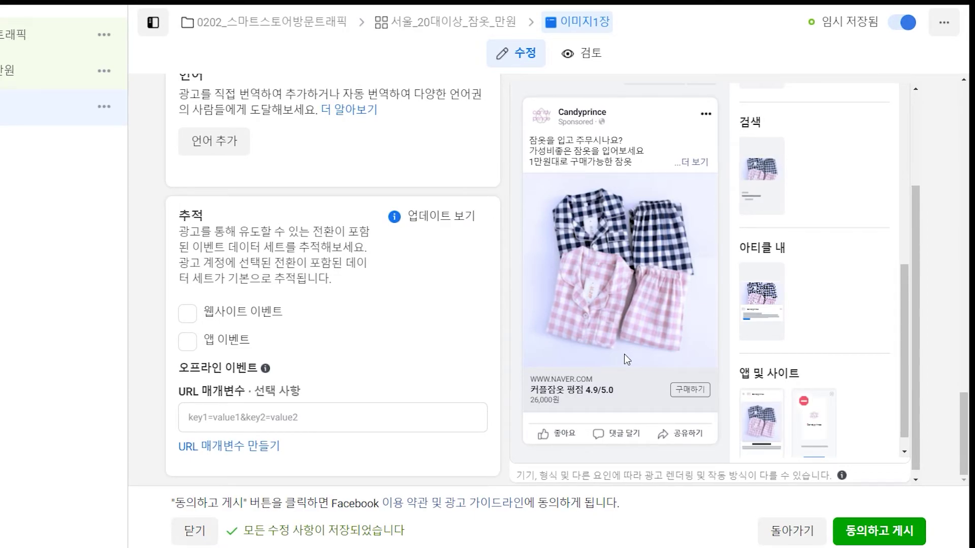
# Step: Capture the preview panel, mark the preview sharing options control with a red rectangle and an arrow, and discard the capture
pyautogui.moveTo(915, 430); pyautogui.dragTo(929, 337)
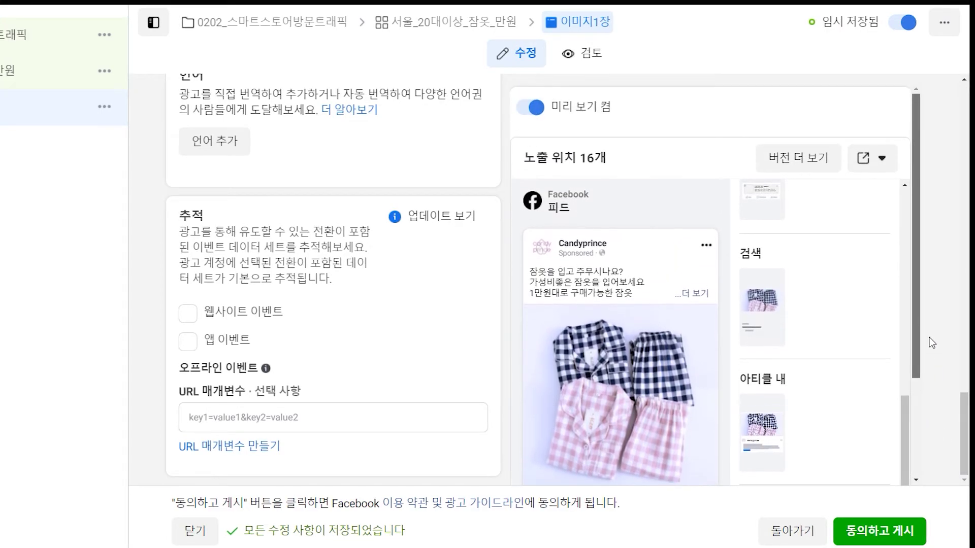
pyautogui.hotkey('ctrl', 'alt', 'a')
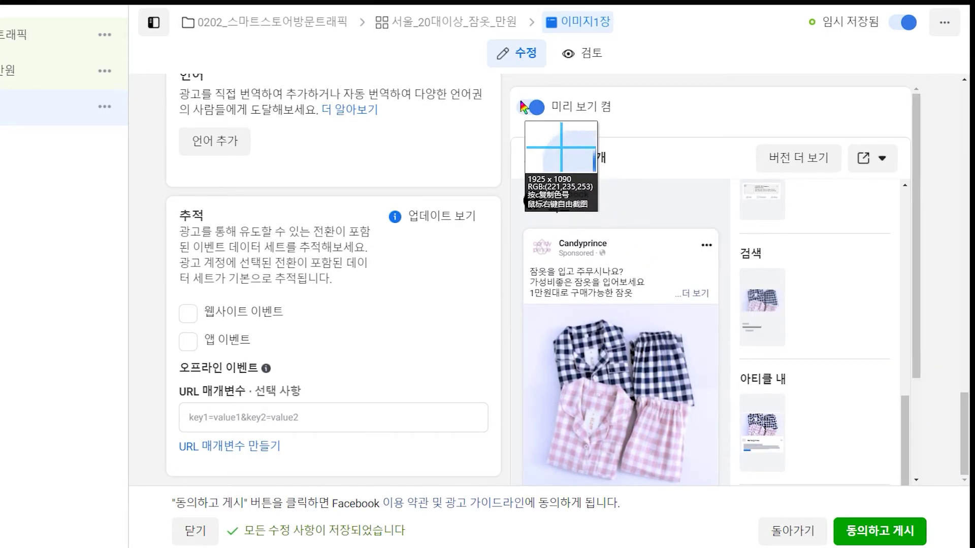
pyautogui.click(564, 448)
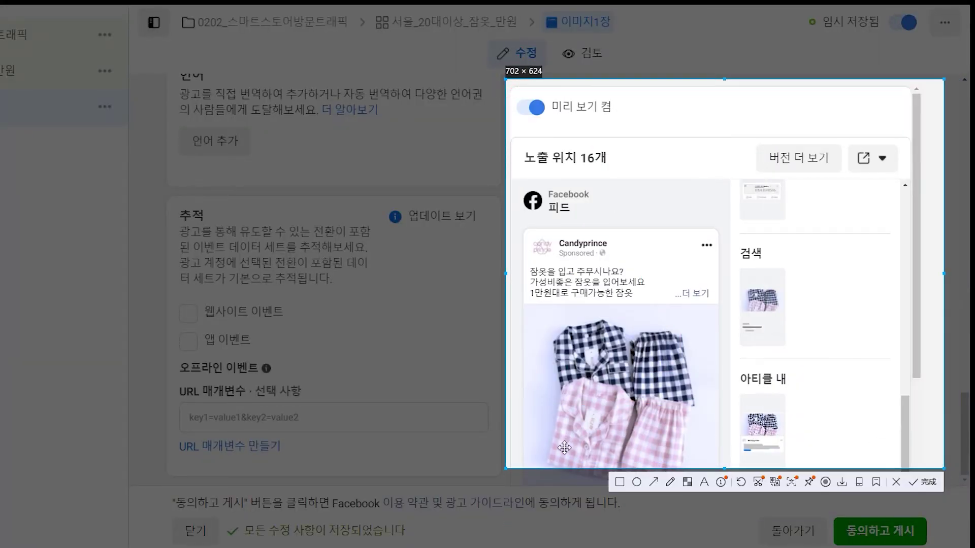
pyautogui.click(620, 482)
pyautogui.moveTo(839, 137)
pyautogui.mouseDown()
pyautogui.moveTo(891, 177)
pyautogui.moveTo(906, 178)
pyautogui.mouseUp()
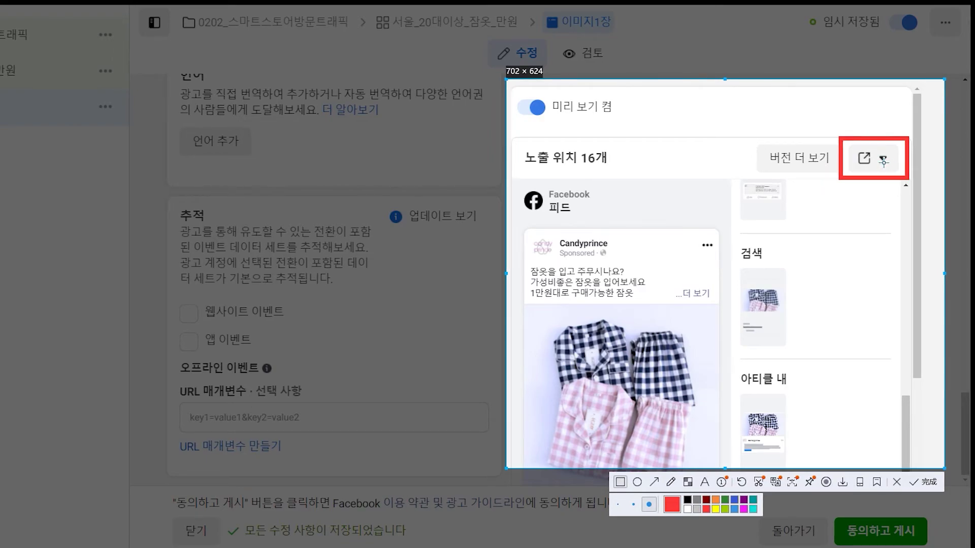
pyautogui.click(654, 481)
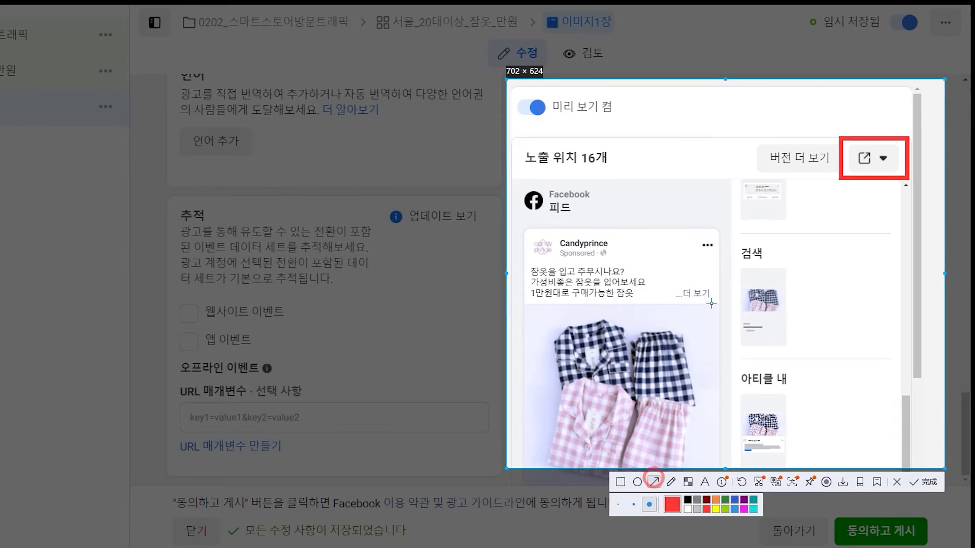
pyautogui.moveTo(788, 95); pyautogui.dragTo(864, 161)
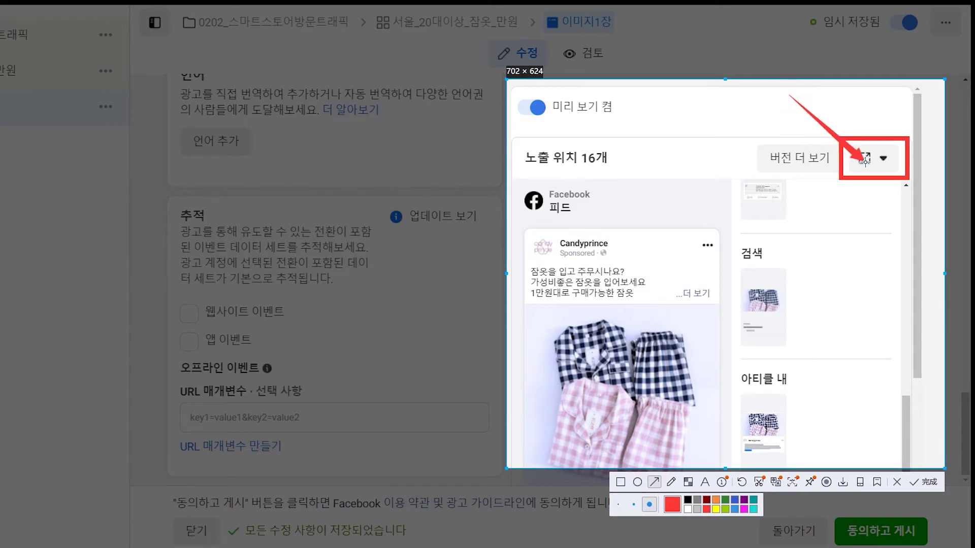
pyautogui.click(897, 482)
# Step: Show the preview sharing options, capture them, and mark Facebook에 알림 보내기 with a red rectangle and an arrow
pyautogui.click(881, 159)
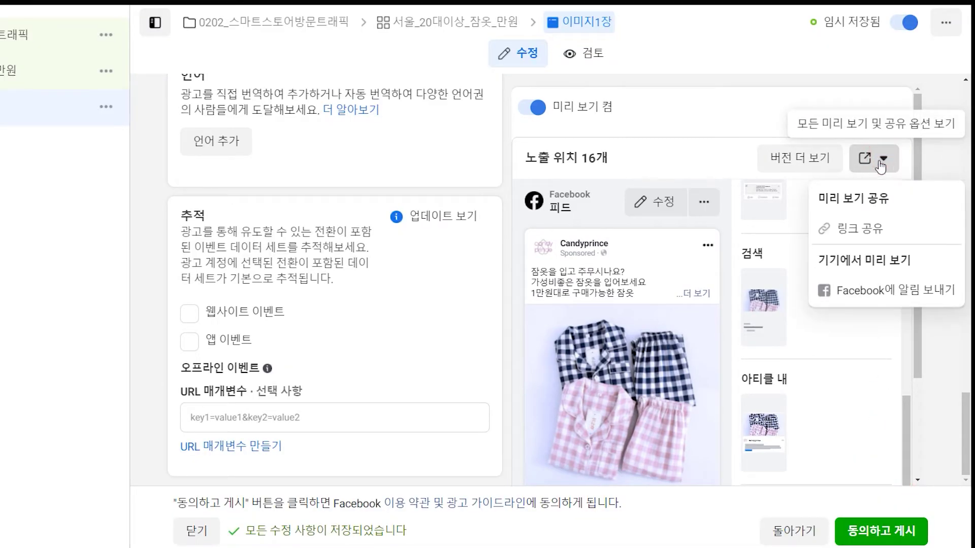
pyautogui.press('F1')
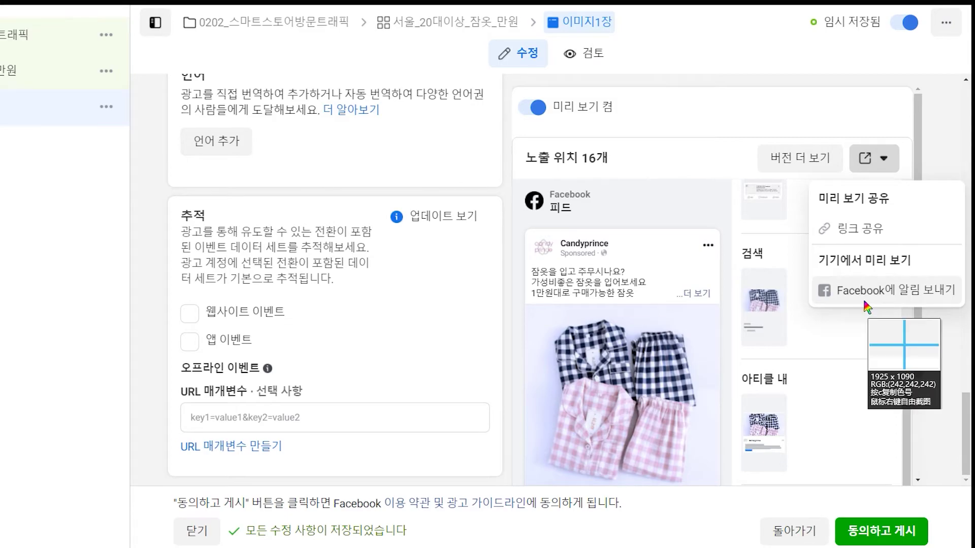
pyautogui.moveTo(664, 114)
pyautogui.mouseDown()
pyautogui.moveTo(914, 321)
pyautogui.moveTo(964, 337)
pyautogui.mouseUp()
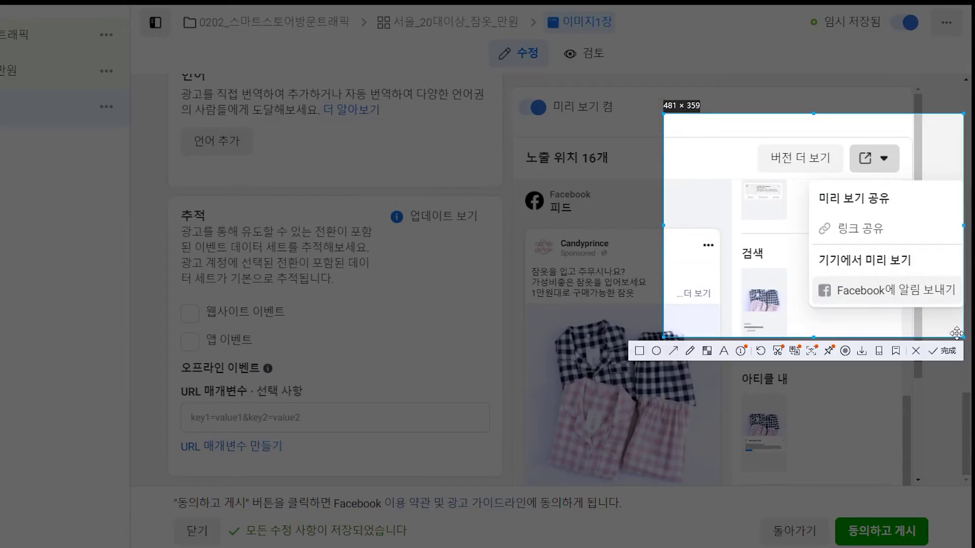
pyautogui.click(639, 351)
pyautogui.moveTo(811, 273); pyautogui.dragTo(958, 305)
pyautogui.click(674, 351)
pyautogui.moveTo(729, 228); pyautogui.dragTo(805, 280)
pyautogui.click(897, 351)
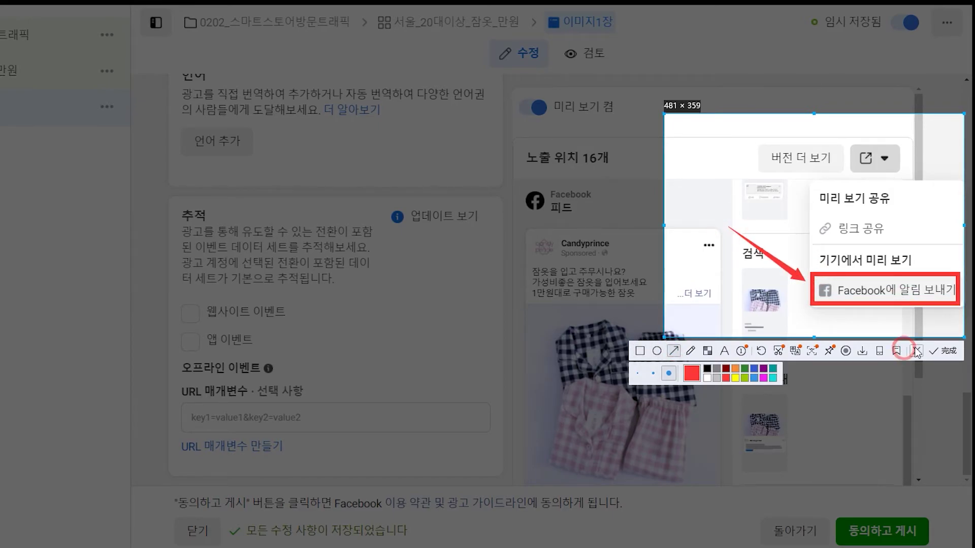
# Step: Send the mobile ad preview as a notification to the Facebook account and acknowledge the message
pyautogui.click(873, 288)
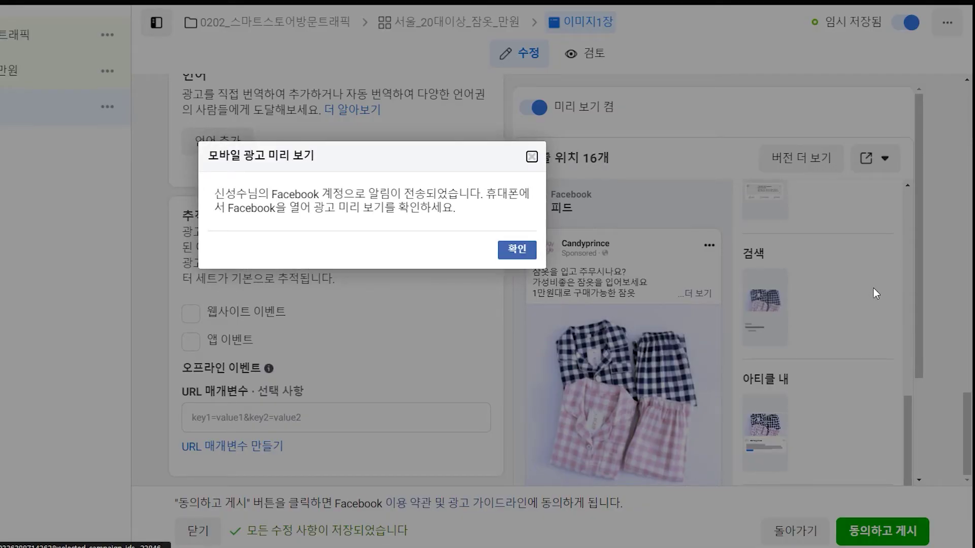
pyautogui.click(517, 249)
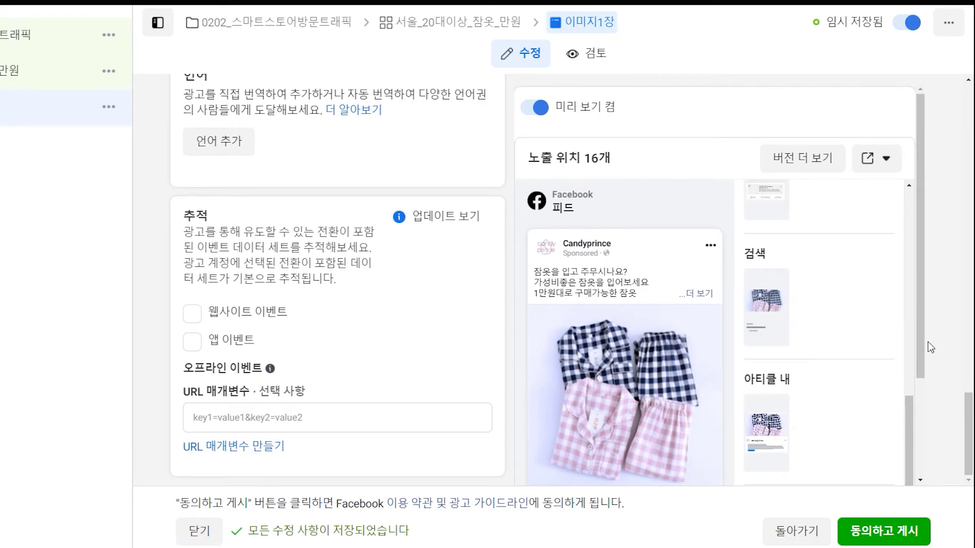
# Step: Capture the lower preview area with the 동의하고 게시 button, mark the button with a red rectangle and an arrow, and copy the capture
pyautogui.moveTo(922, 336); pyautogui.dragTo(924, 454)
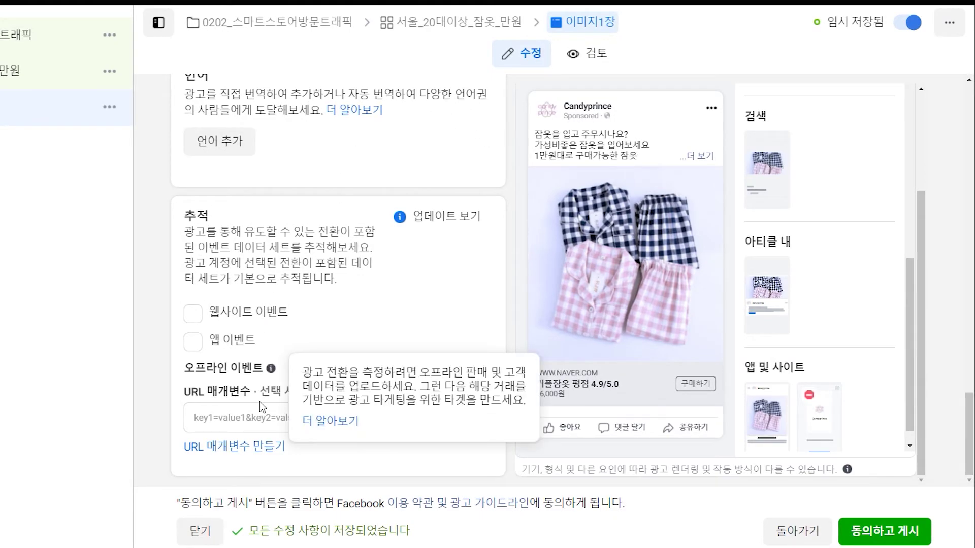
pyautogui.press('F1')
pyautogui.moveTo(438, 284); pyautogui.dragTo(943, 547)
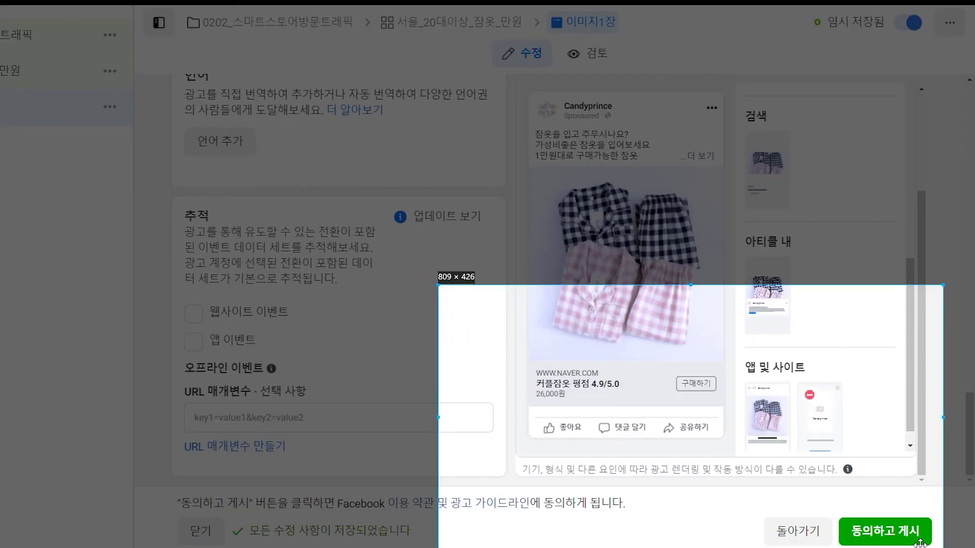
pyautogui.moveTo(824, 506)
pyautogui.mouseDown()
pyautogui.moveTo(899, 541)
pyautogui.moveTo(934, 544)
pyautogui.mouseUp()
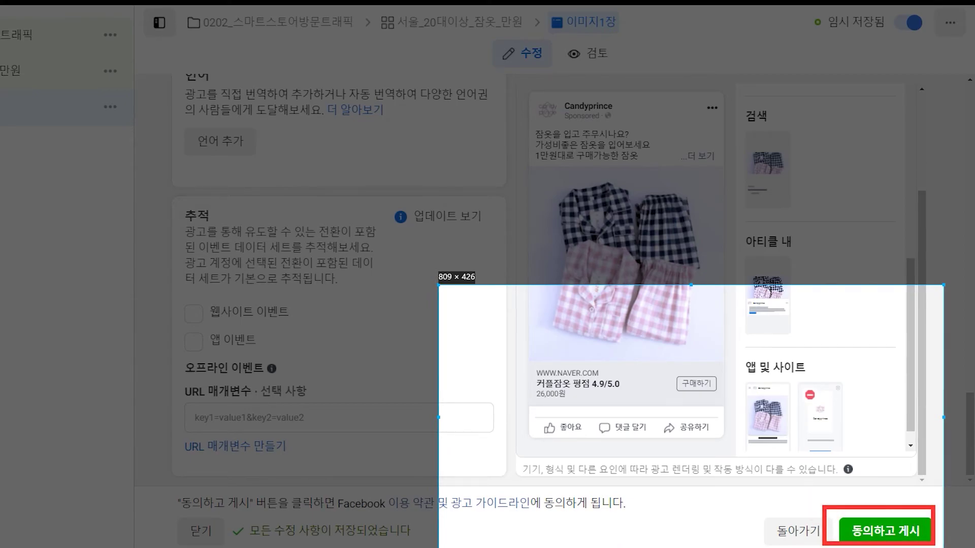
pyautogui.moveTo(685, 335); pyautogui.dragTo(838, 501)
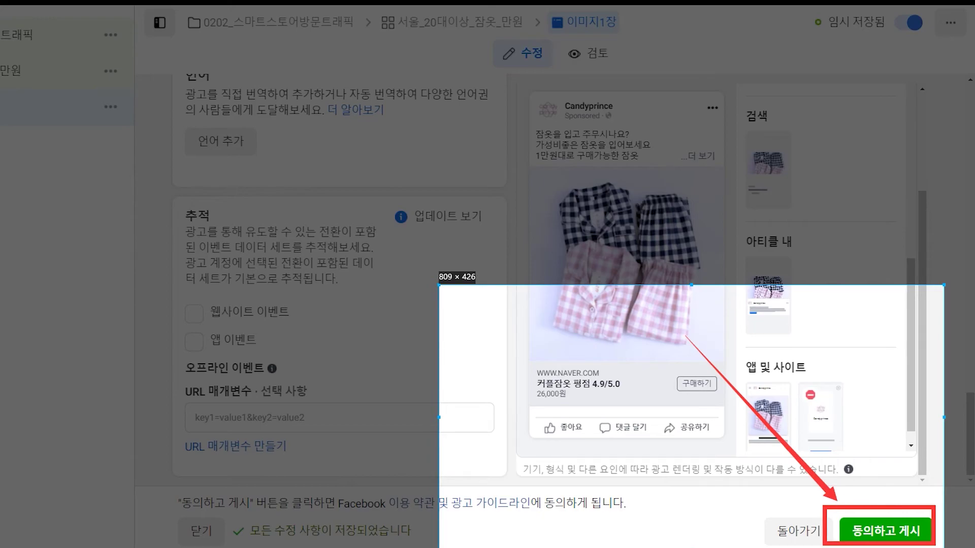
pyautogui.hotkey('ctrl', 'c')
# Step: Agree to the terms, publish the campaign, ad set and ad, and dismiss the publishing notice
pyautogui.click(885, 531)
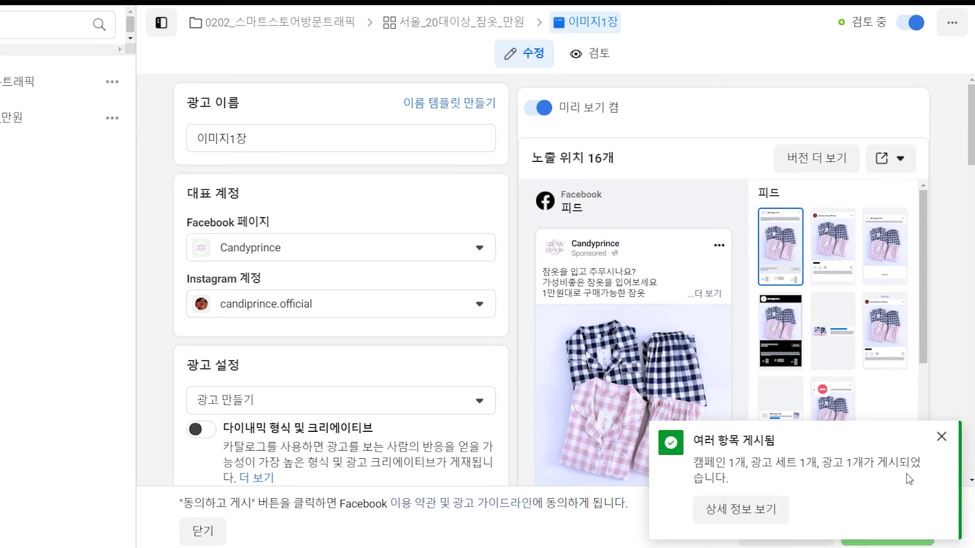
pyautogui.click(940, 436)
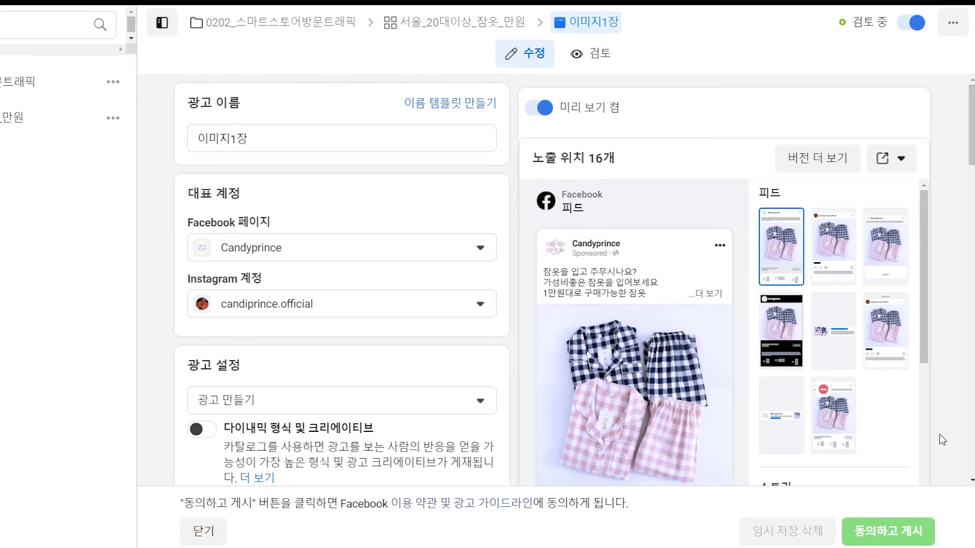
# Step: Capture the area around the 닫기 button, mark the button with a red rectangle and an arrow, and copy the capture
pyautogui.press('Print')
pyautogui.moveTo(141, 432); pyautogui.dragTo(399, 547)
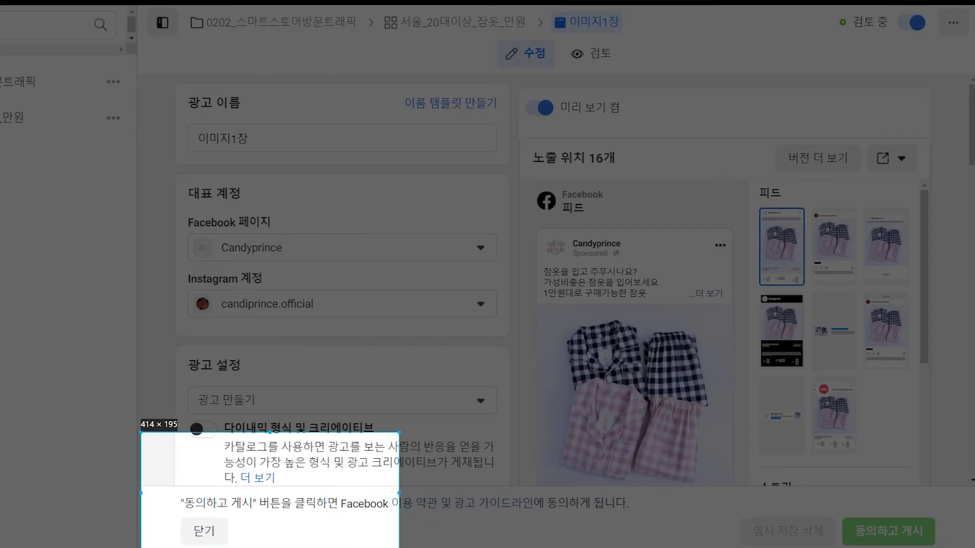
pyautogui.moveTo(164, 505); pyautogui.dragTo(233, 547)
pyautogui.moveTo(291, 451); pyautogui.dragTo(229, 502)
pyautogui.hotkey('ctrl', 'c')
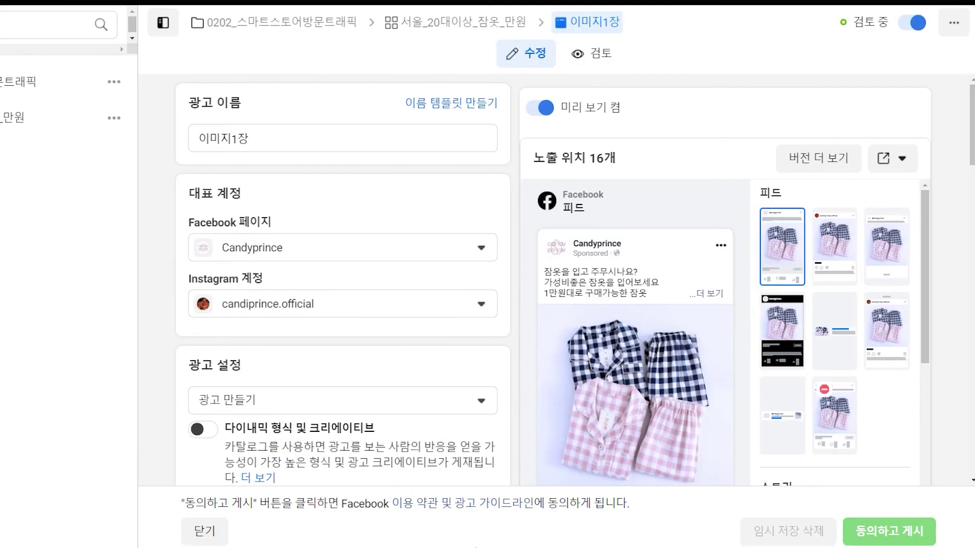
# Step: Close the ad editor, view the campaign list, and return to the ad list to check the ad's delivery status
pyautogui.click(206, 529)
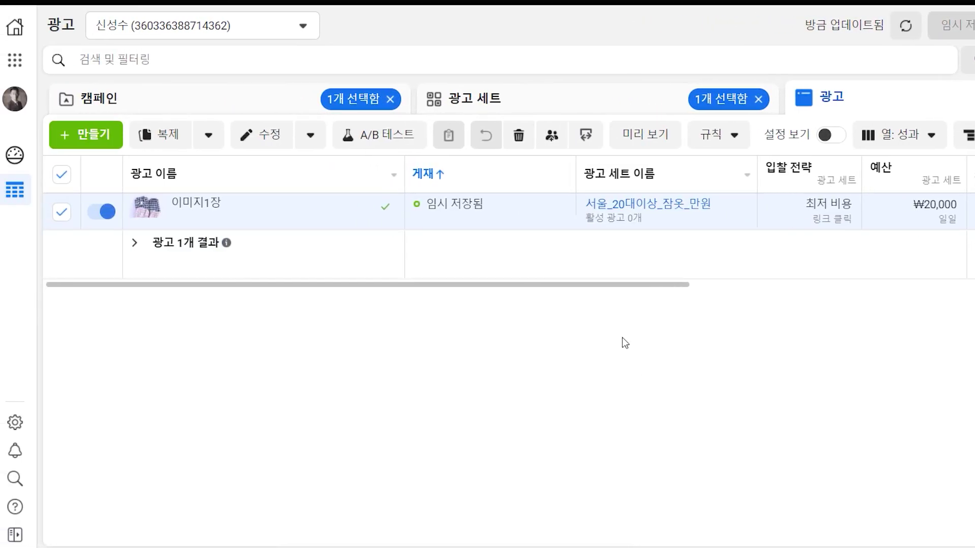
pyautogui.click(272, 107)
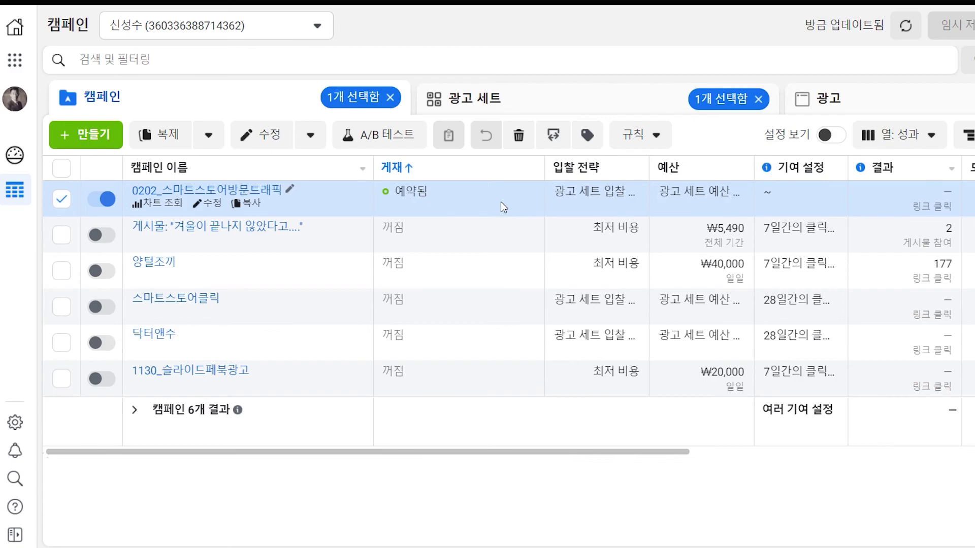
pyautogui.click(846, 99)
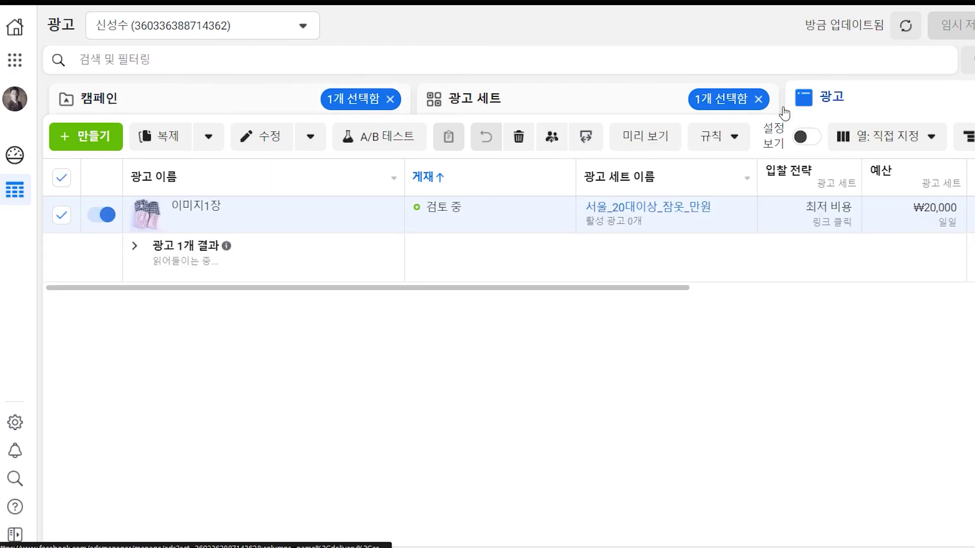
# Step: Capture the ad table, mark the 검토 중 delivery status with a red rectangle and an arrow, and discard the capture
pyautogui.hotkey('ctrl', 'alt', 'a')
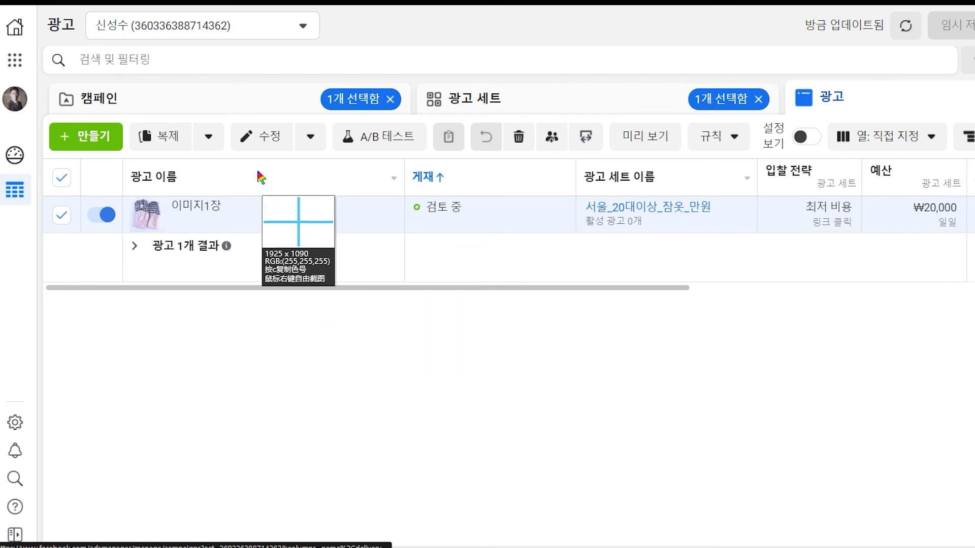
pyautogui.moveTo(48, 76); pyautogui.dragTo(765, 338)
pyautogui.click(441, 352)
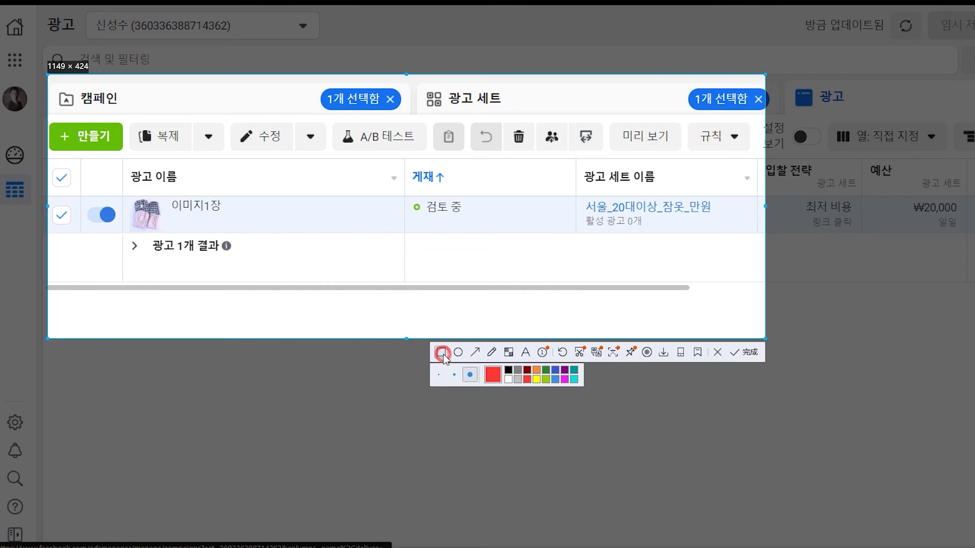
pyautogui.moveTo(390, 183); pyautogui.dragTo(510, 227)
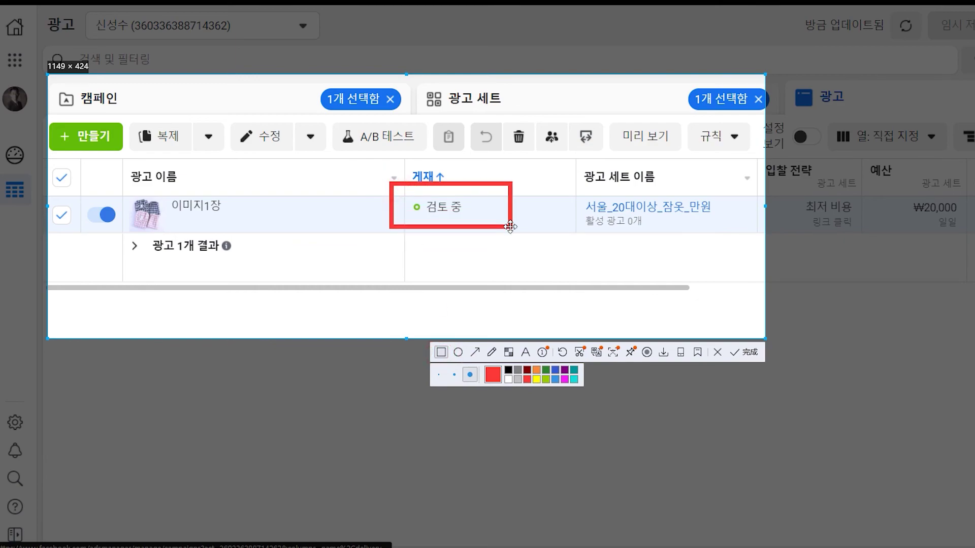
pyautogui.click(475, 352)
pyautogui.moveTo(282, 267); pyautogui.dragTo(388, 218)
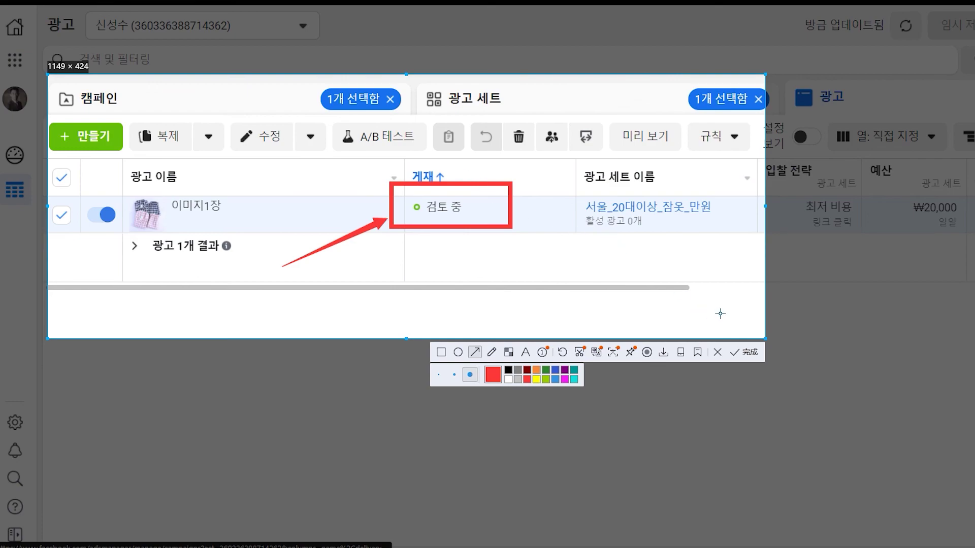
pyautogui.click(719, 351)
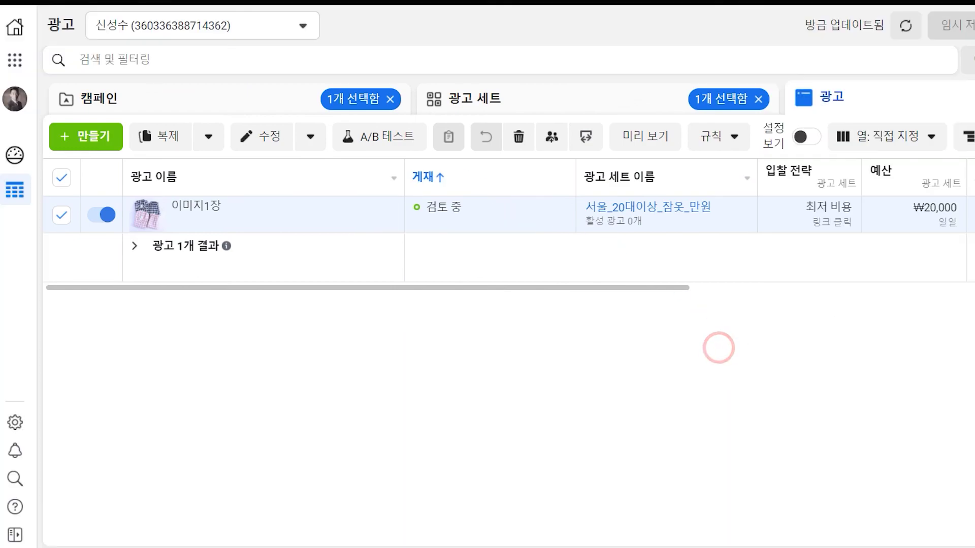